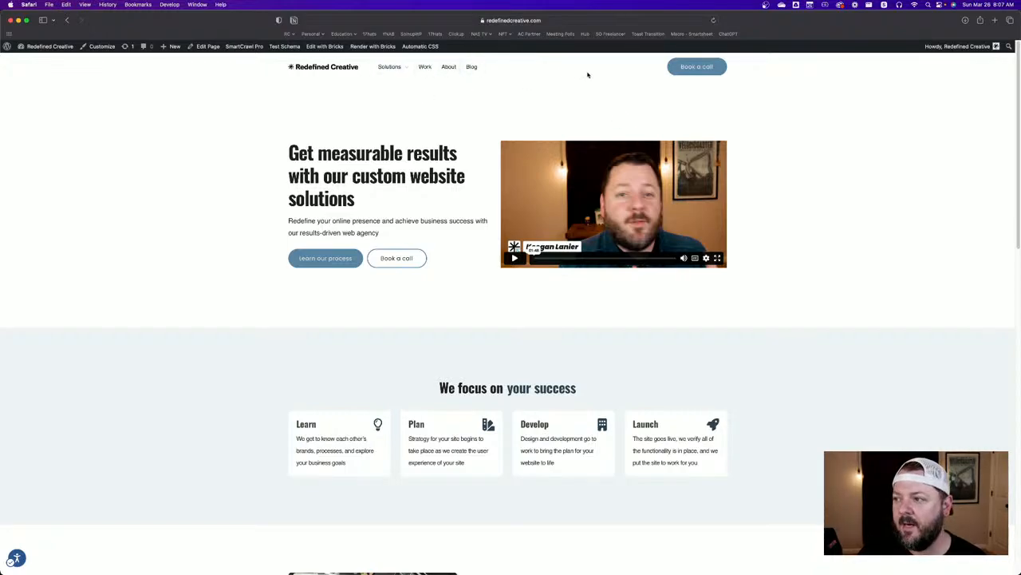
Narrow the browser window to about phone width so the website uses its mobile header
{"action": "mouse_move", "coordinate": [382, 67]}
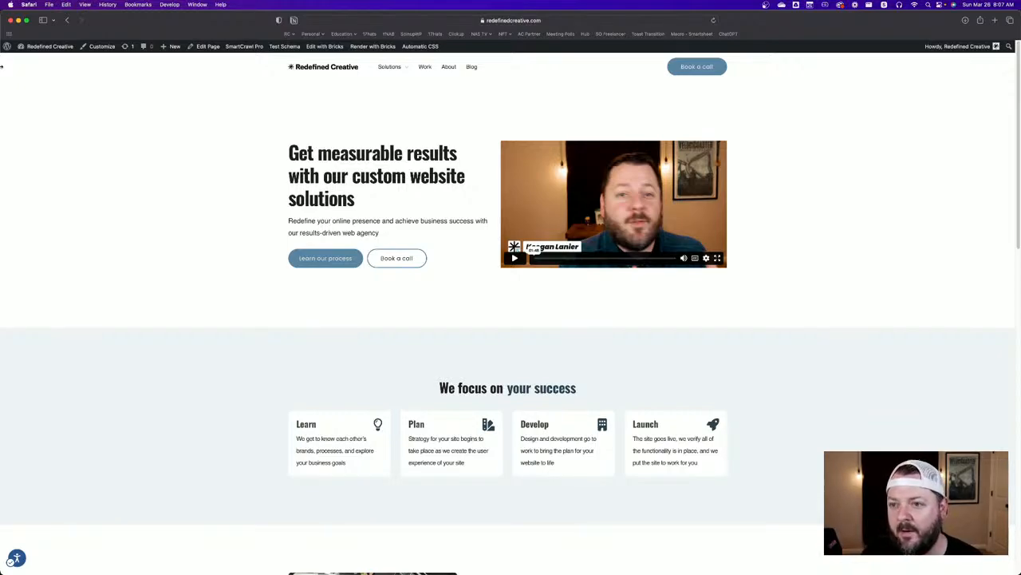
{"action": "left_click_drag", "start_coordinate": [1, 72], "coordinate": [82, 94]}
{"action": "left_click", "coordinate": [16, 15]}
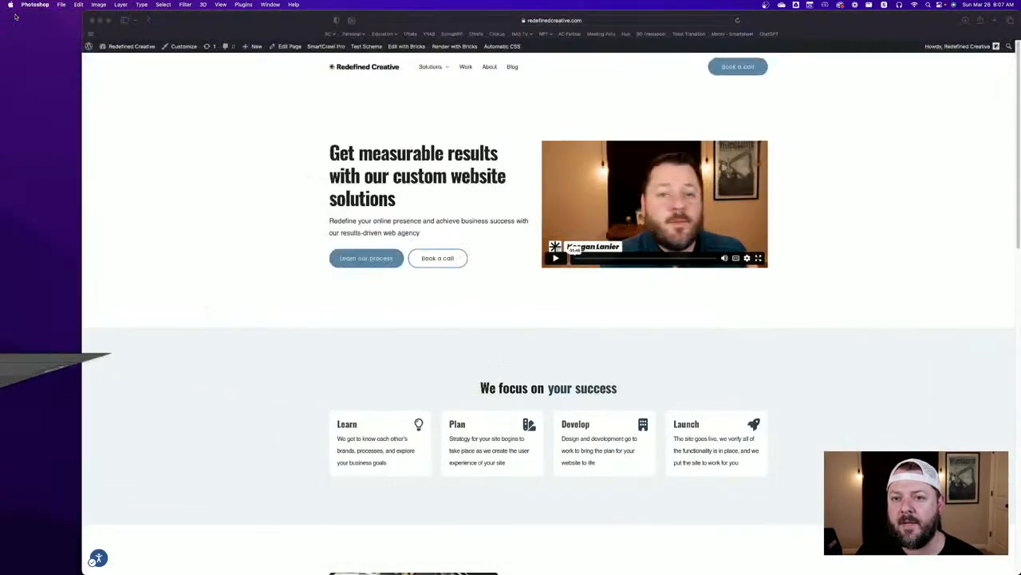
{"action": "left_click_drag", "start_coordinate": [84, 92], "coordinate": [788, 156]}
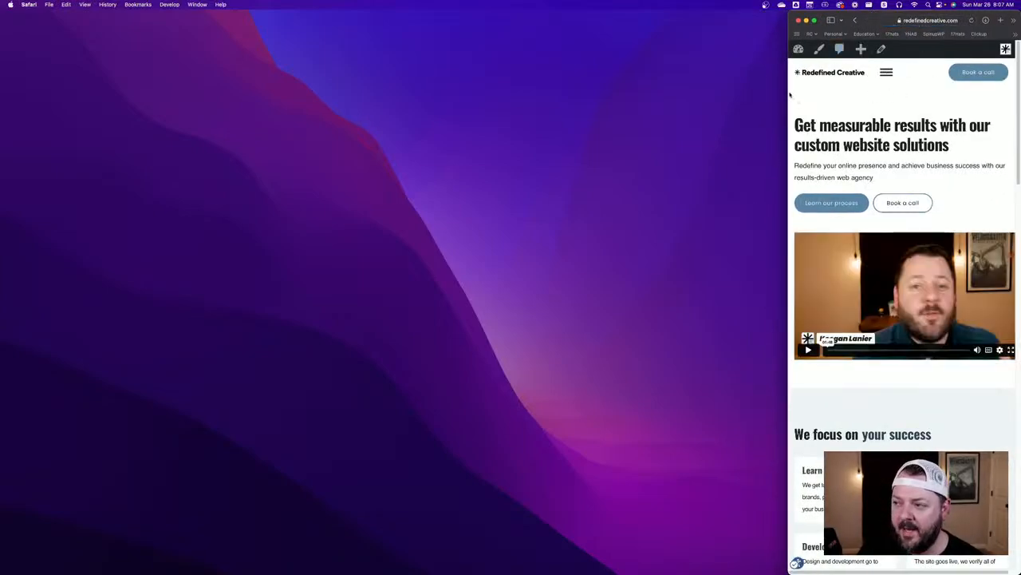
{"action": "left_click_drag", "start_coordinate": [790, 94], "coordinate": [840, 92]}
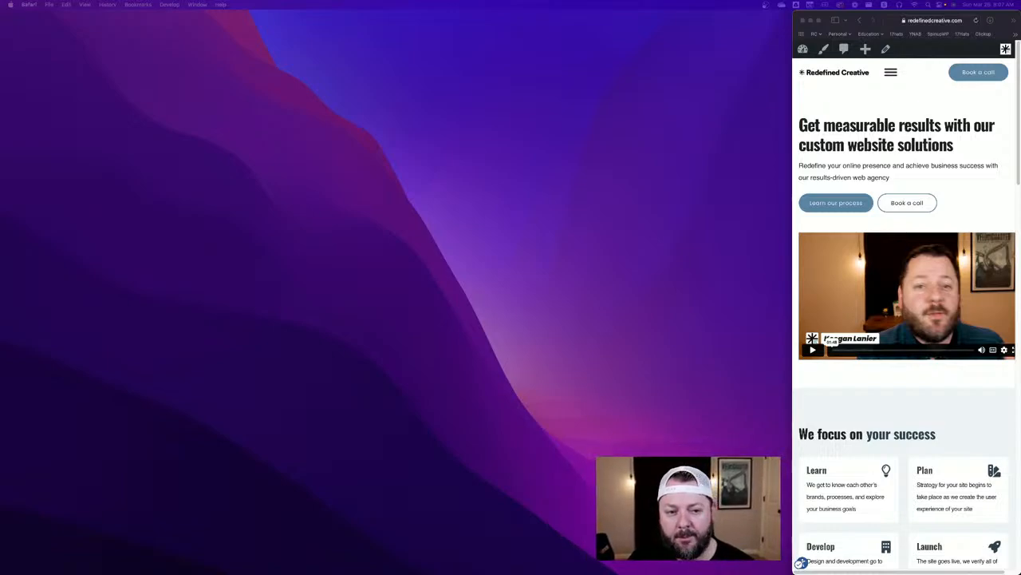
{"action": "left_click", "coordinate": [902, 94]}
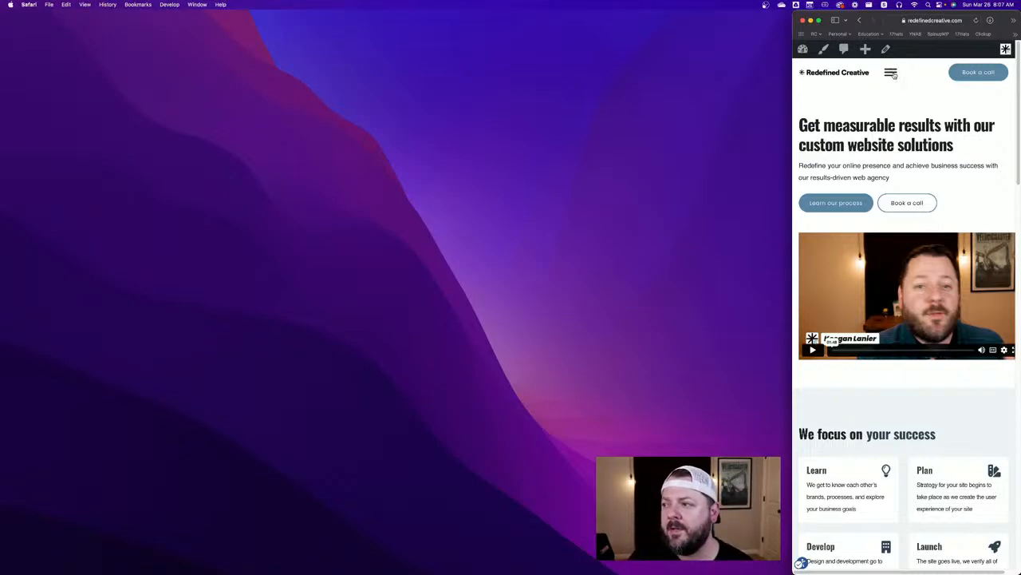
Open the website's mobile menu, expand and collapse the Solutions submenu, and dismiss the menu
{"action": "left_click", "coordinate": [892, 73]}
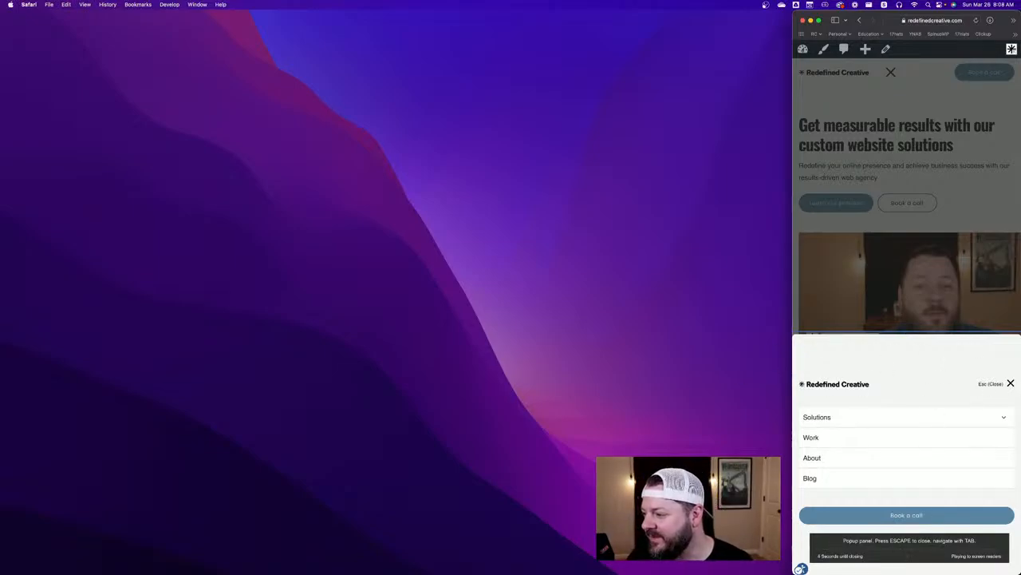
{"action": "left_click", "coordinate": [966, 417]}
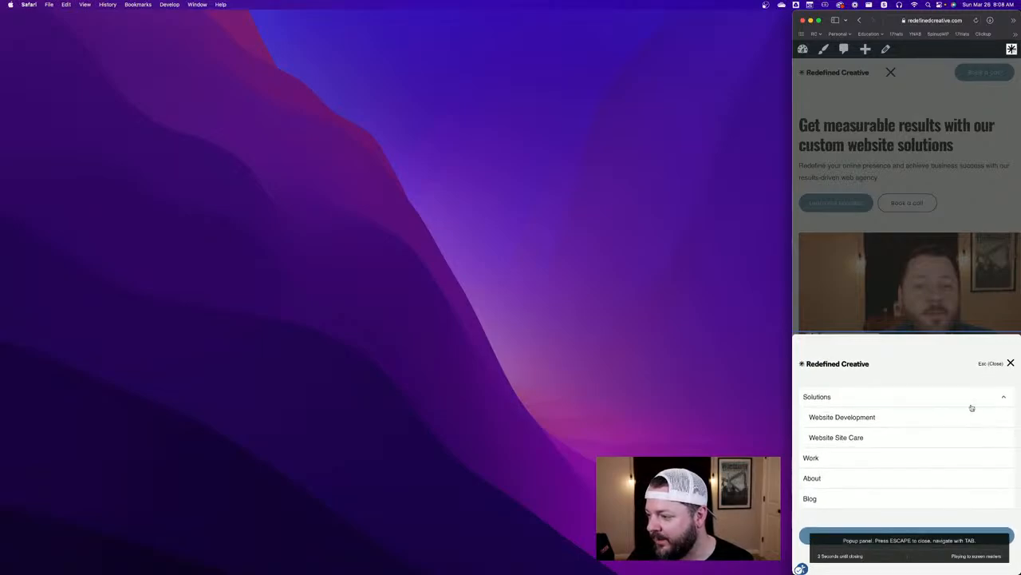
{"action": "left_click", "coordinate": [973, 401]}
{"action": "left_click", "coordinate": [952, 423]}
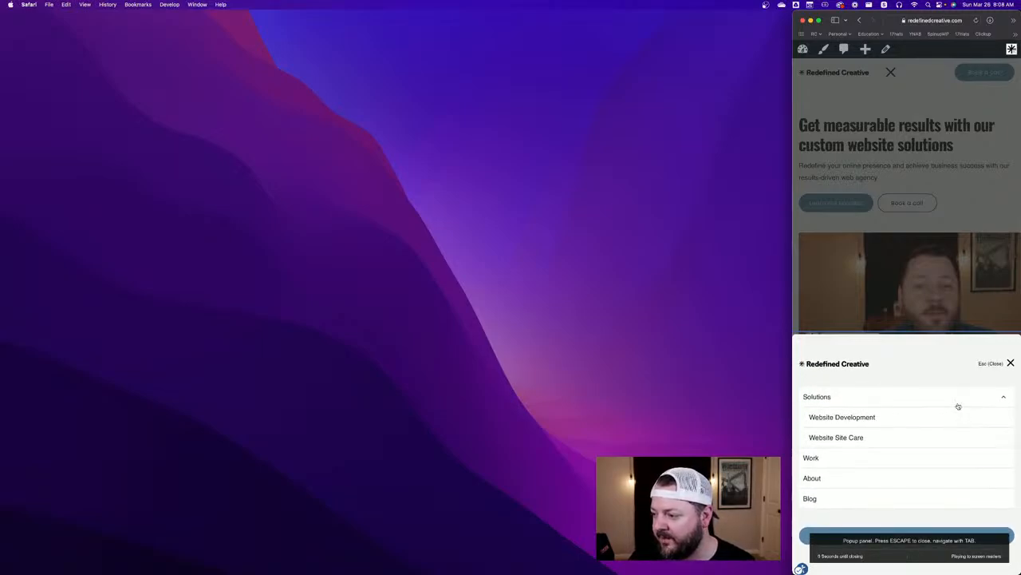
{"action": "left_click", "coordinate": [958, 404]}
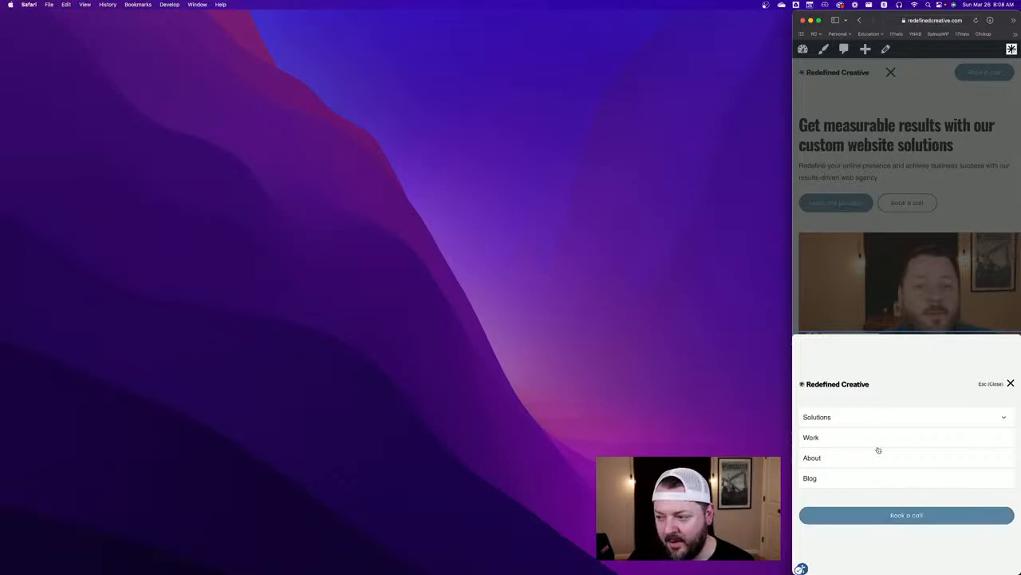
{"action": "key", "text": "Escape"}
{"action": "left_click", "coordinate": [937, 103]}
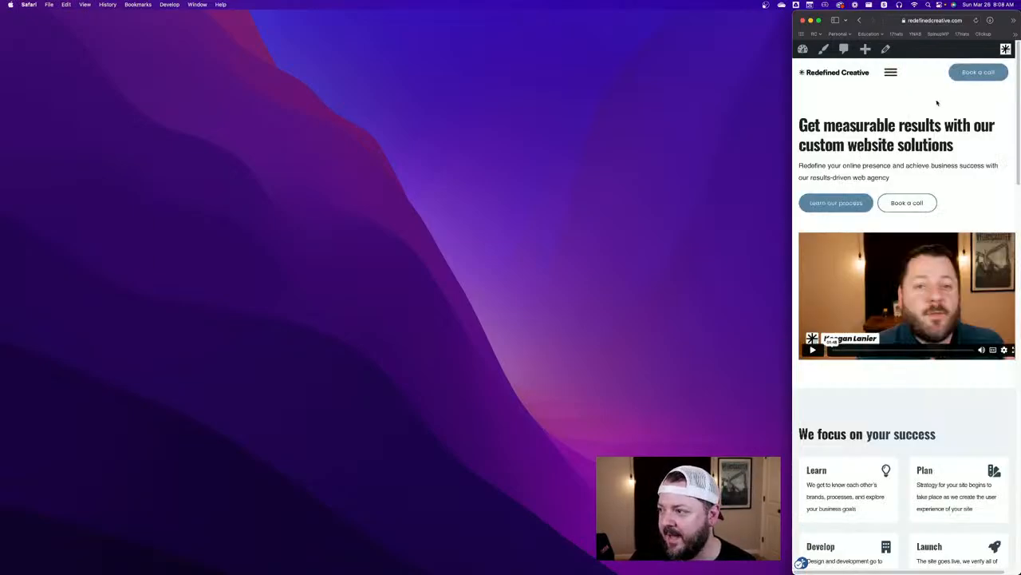
Look through the profiles and content adjustments in the website's accessibility widget, and reload the page
{"action": "left_click", "coordinate": [801, 563]}
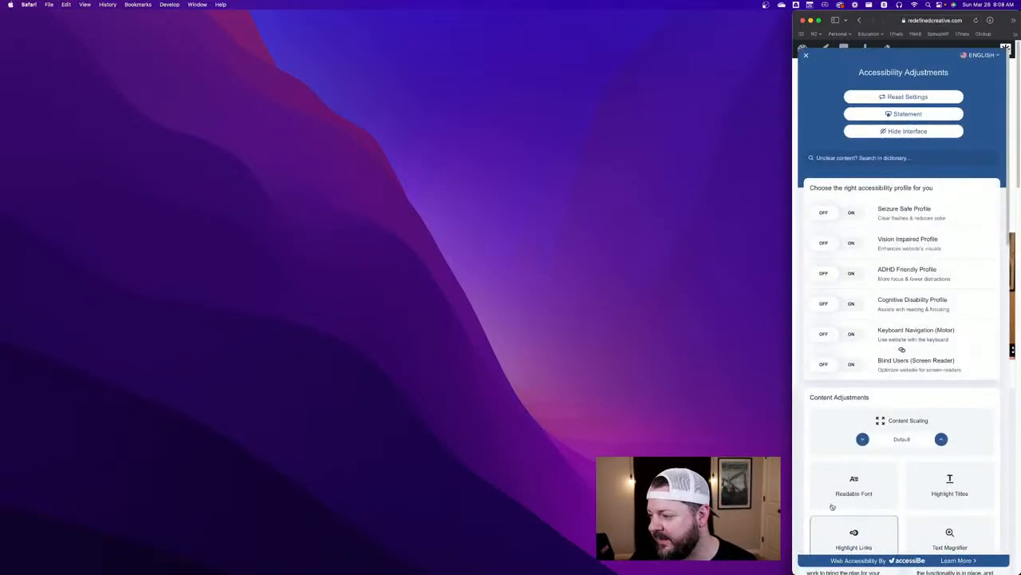
{"action": "scroll", "coordinate": [915, 325], "scroll_direction": "down", "scroll_amount": 3}
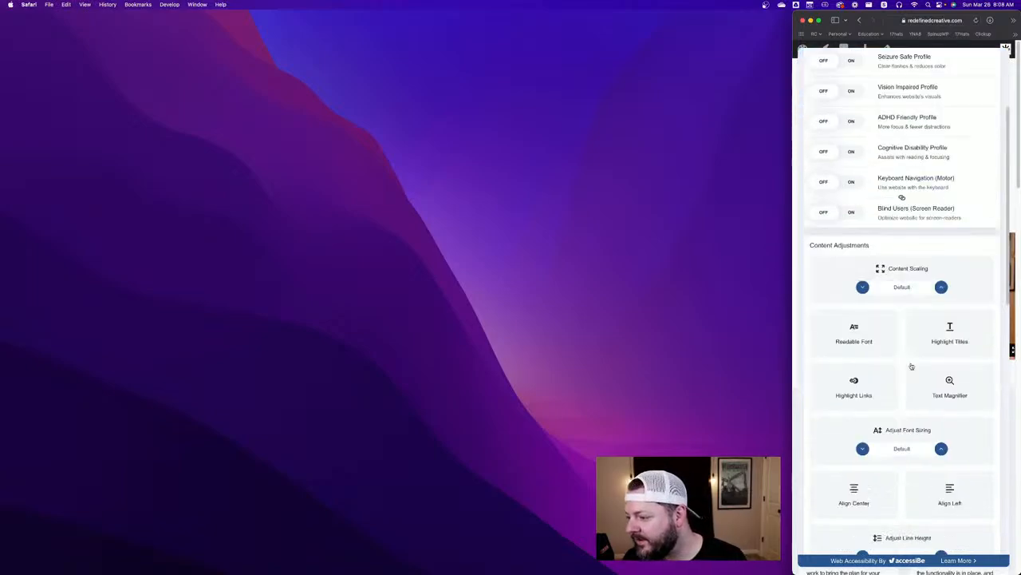
{"action": "scroll", "coordinate": [969, 383], "scroll_direction": "down", "scroll_amount": 2}
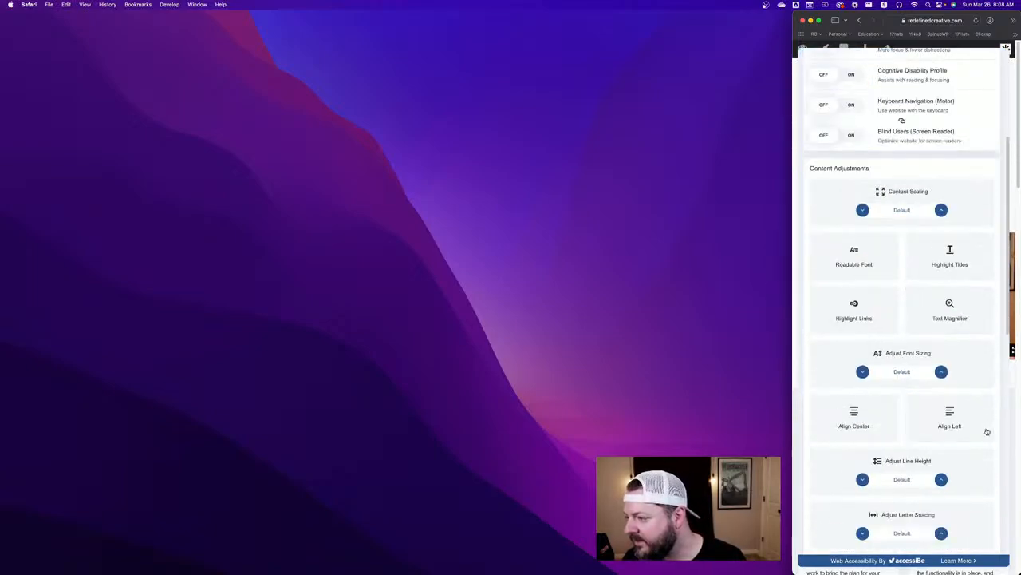
{"action": "scroll", "coordinate": [987, 435], "scroll_direction": "up", "scroll_amount": 10}
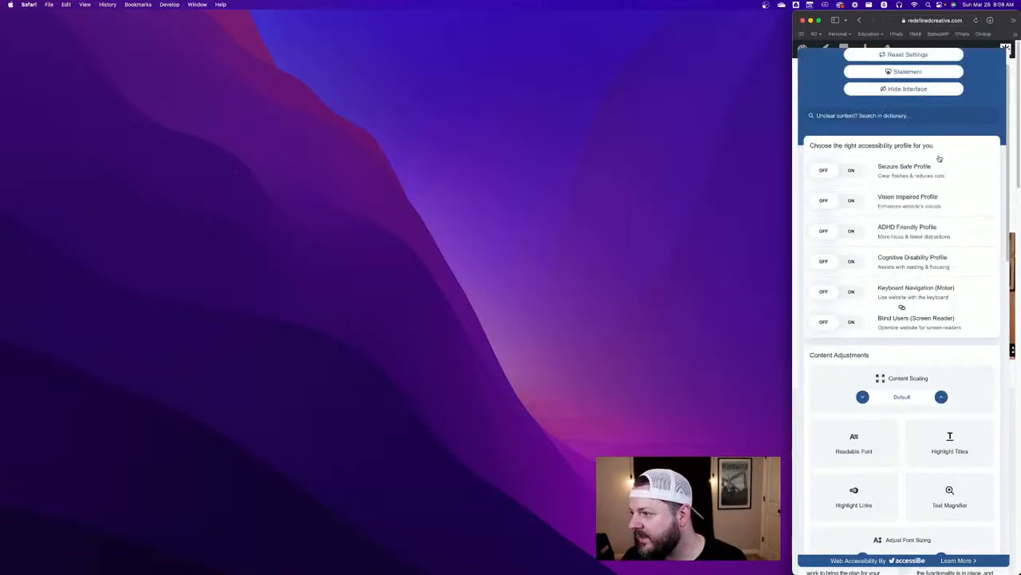
{"action": "left_click", "coordinate": [986, 47]}
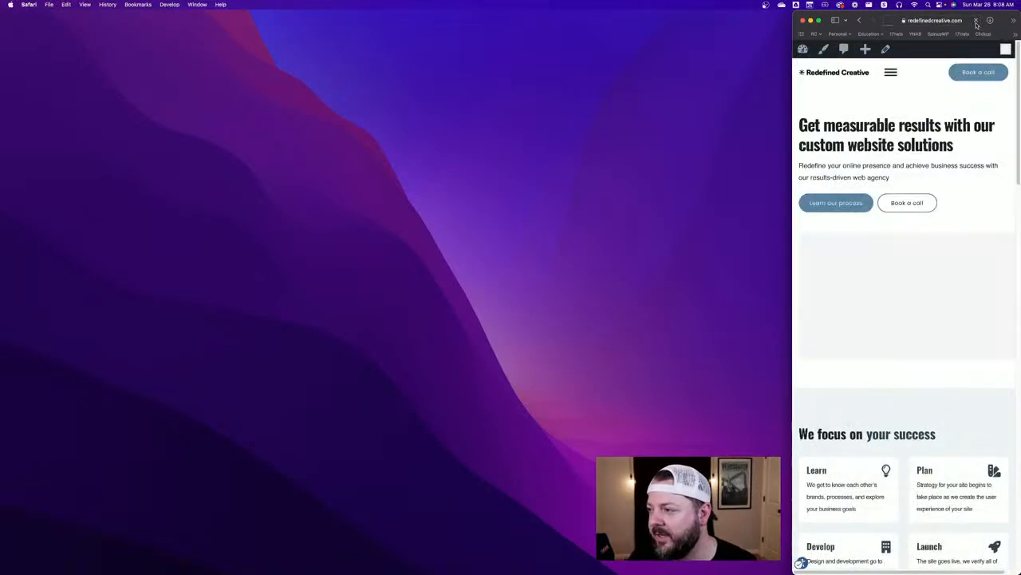
Reset the settings in the website's accessibility adjustments
{"action": "left_click", "coordinate": [802, 562]}
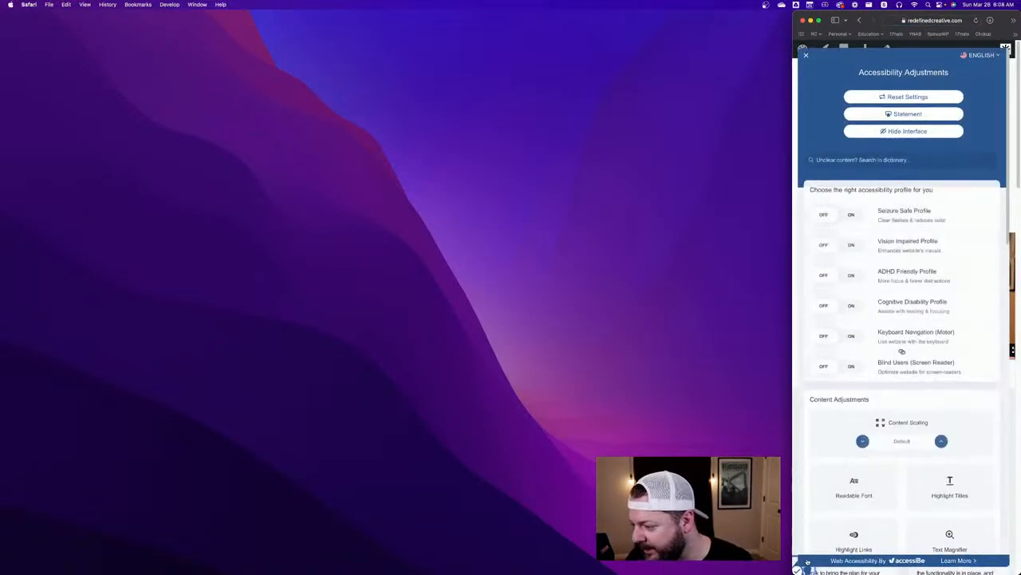
{"action": "scroll", "coordinate": [894, 401], "scroll_direction": "down", "scroll_amount": 5}
{"action": "scroll", "coordinate": [889, 401], "scroll_direction": "down", "scroll_amount": 5}
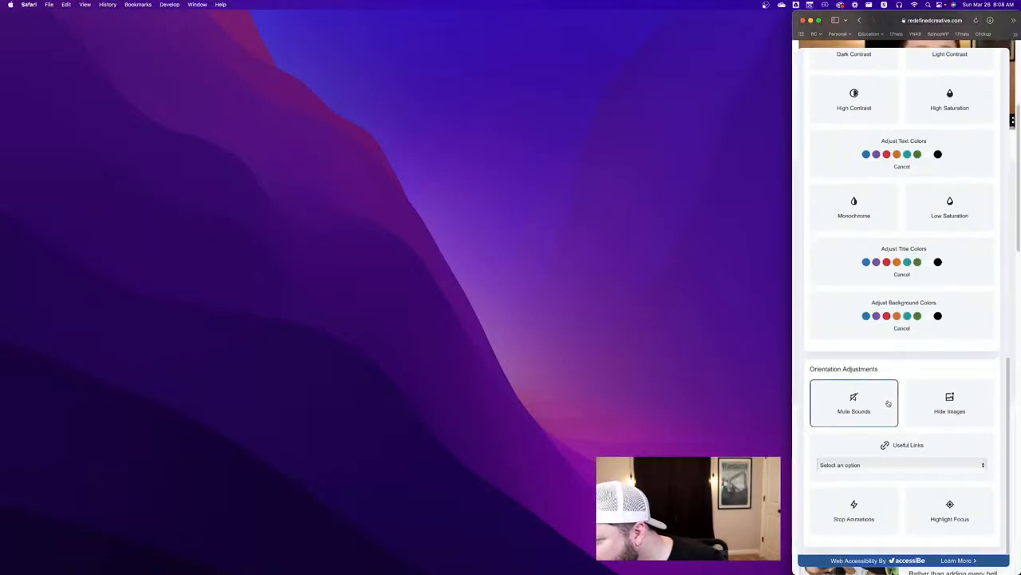
{"action": "scroll", "coordinate": [935, 402], "scroll_direction": "up", "scroll_amount": 10}
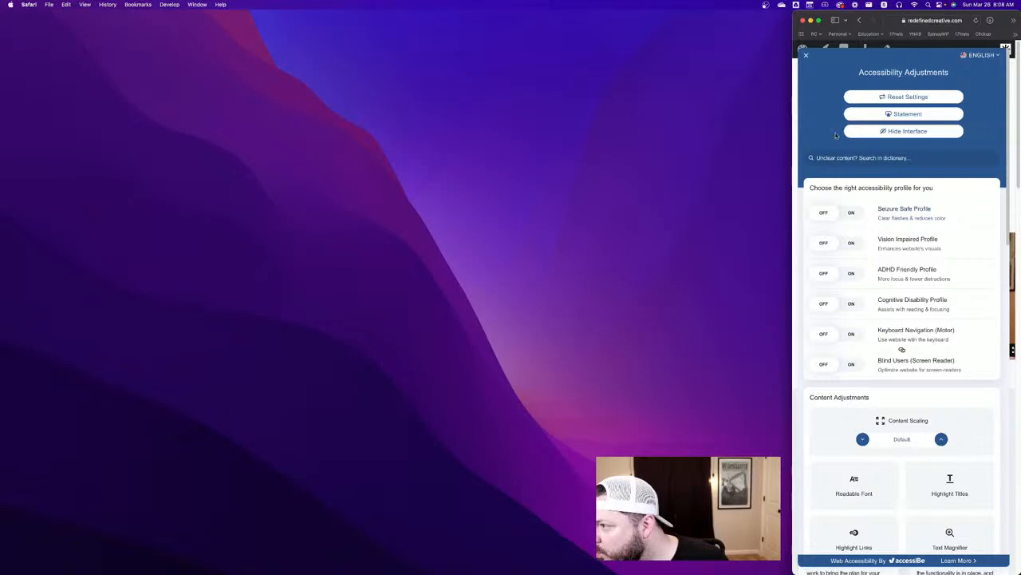
{"action": "left_click", "coordinate": [929, 98]}
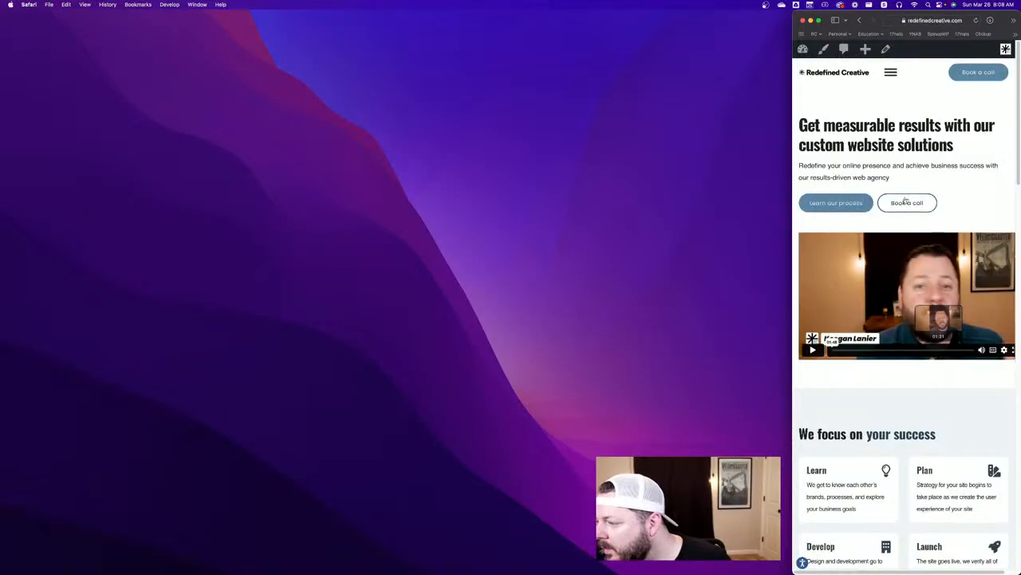
Test the mobile menu again by toggling its Solutions submenu and repeatedly opening and closing the slide-up panel
{"action": "left_click", "coordinate": [890, 72]}
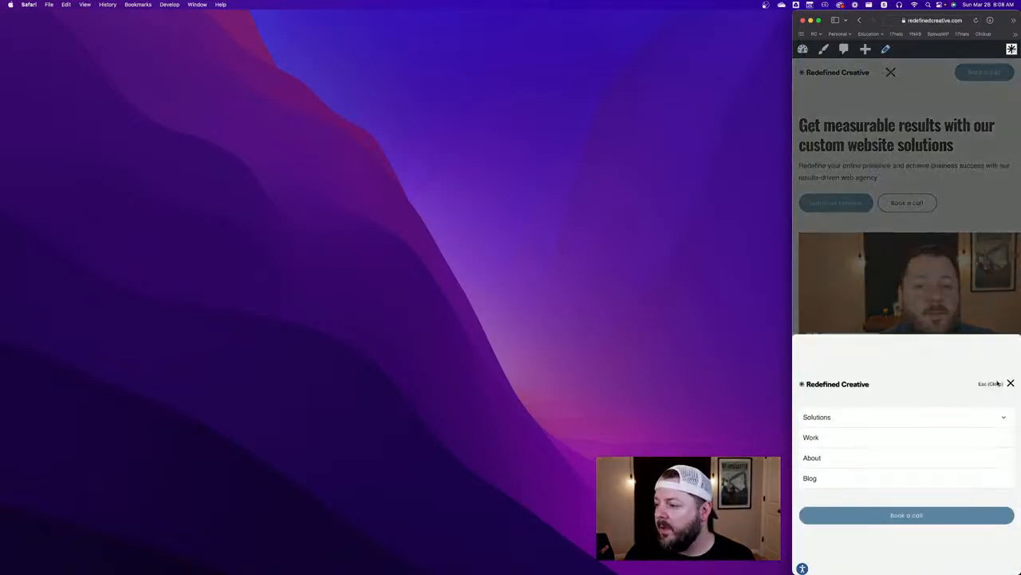
{"action": "left_click", "coordinate": [993, 415]}
{"action": "left_click", "coordinate": [989, 403]}
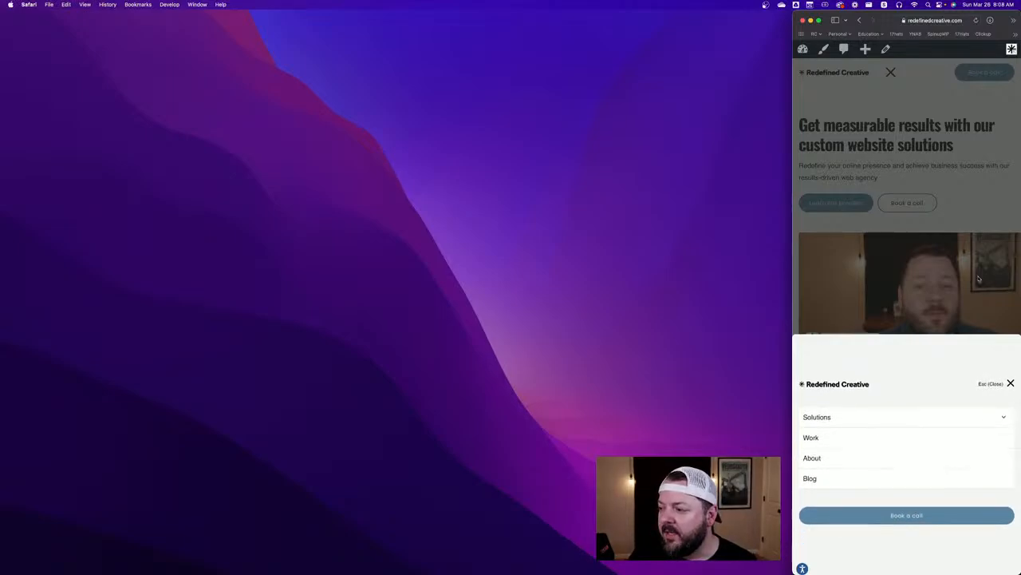
{"action": "left_click", "coordinate": [979, 276]}
{"action": "left_click", "coordinate": [890, 72]}
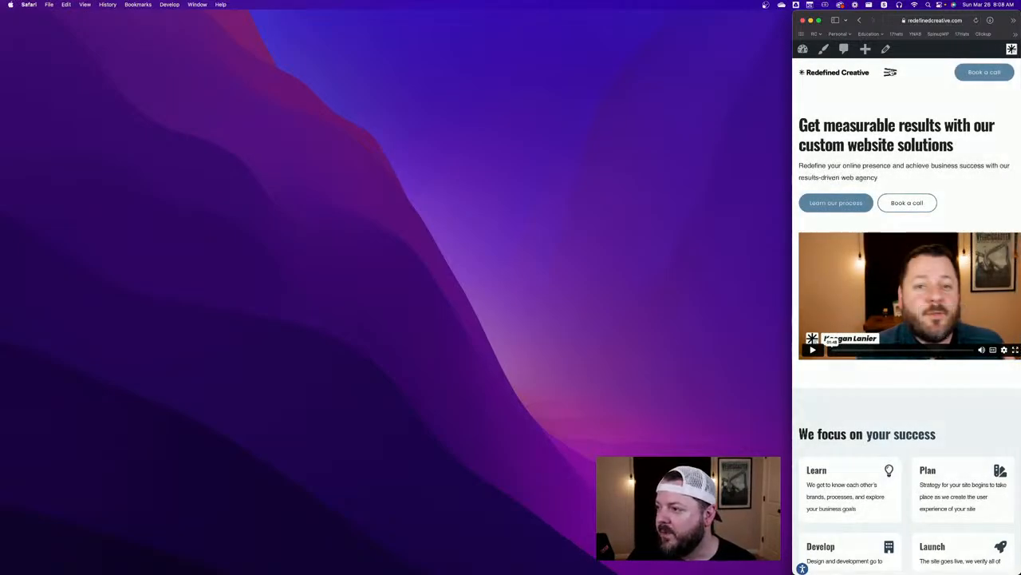
{"action": "left_click", "coordinate": [1009, 384]}
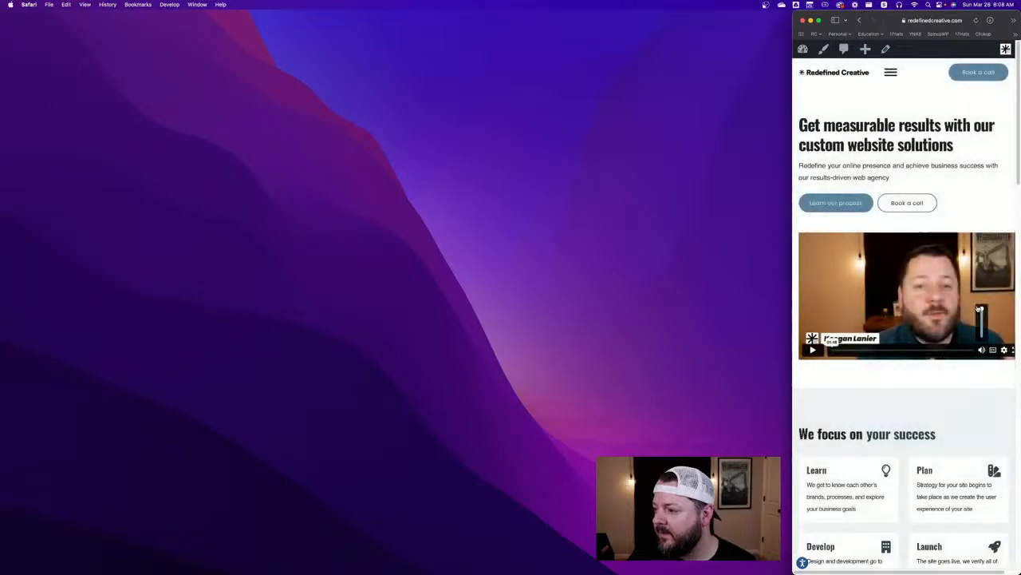
{"action": "left_click", "coordinate": [891, 72]}
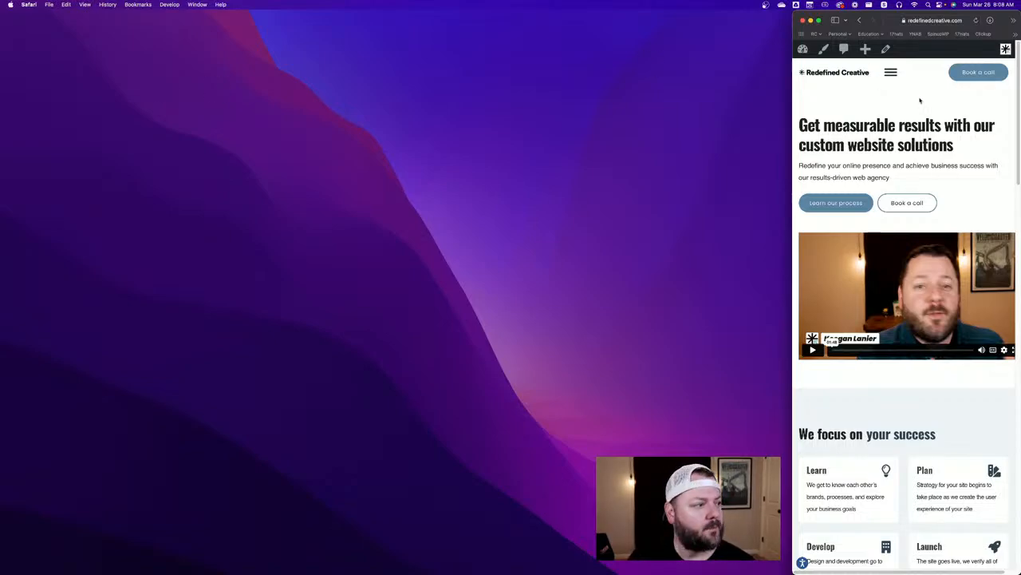
{"action": "left_click", "coordinate": [892, 74]}
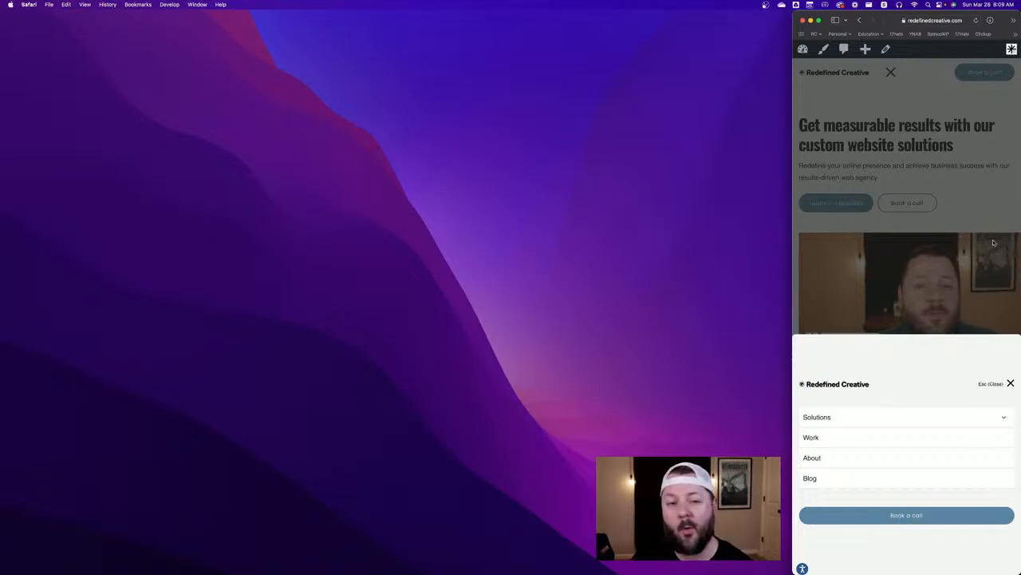
{"action": "left_click", "coordinate": [1010, 384]}
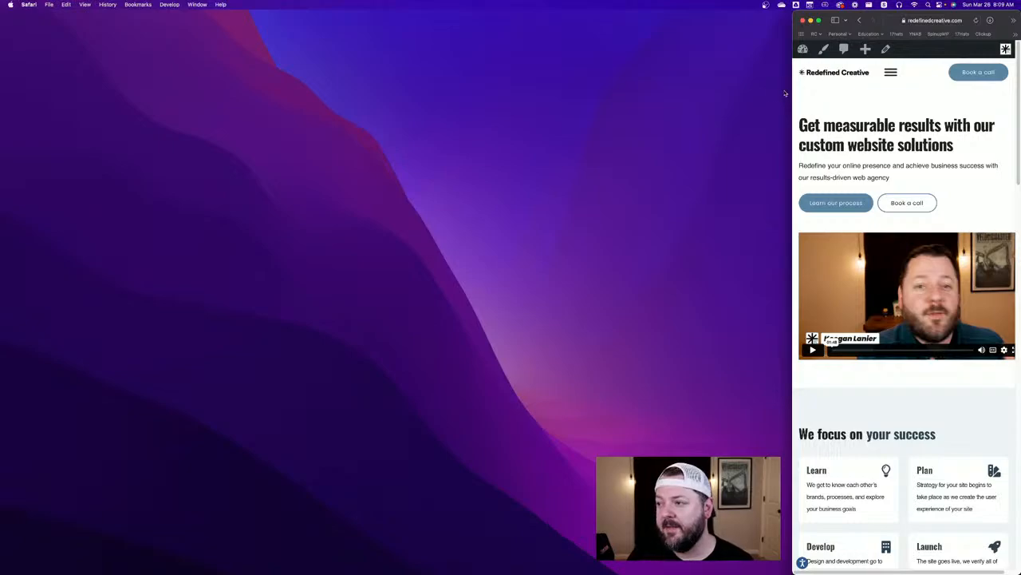
Widen the browser window back to full width and open the Header template for the entire website in the Bricks editor
{"action": "left_click_drag", "start_coordinate": [788, 93], "coordinate": [2, 130]}
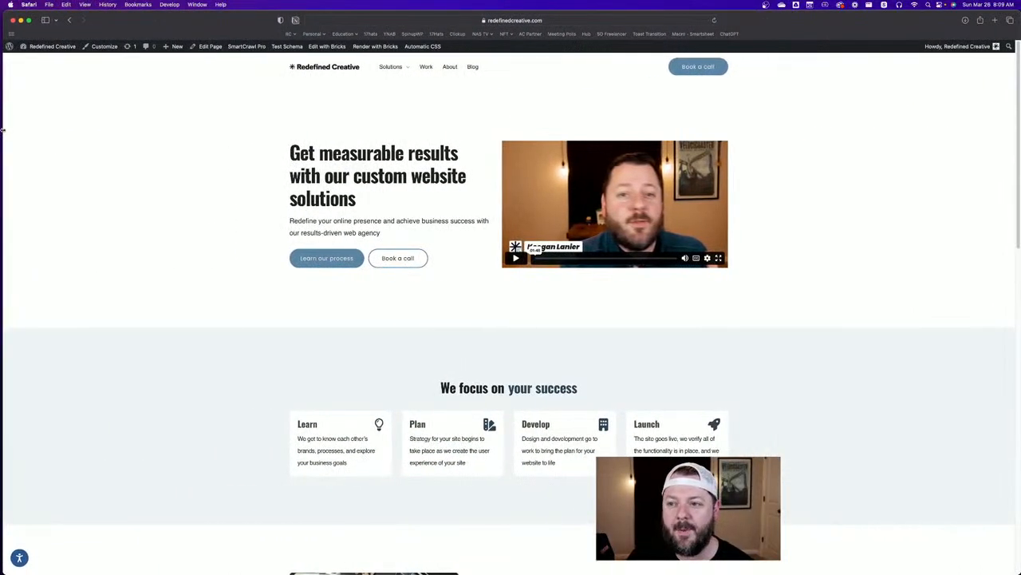
{"action": "left_click", "coordinate": [42, 46]}
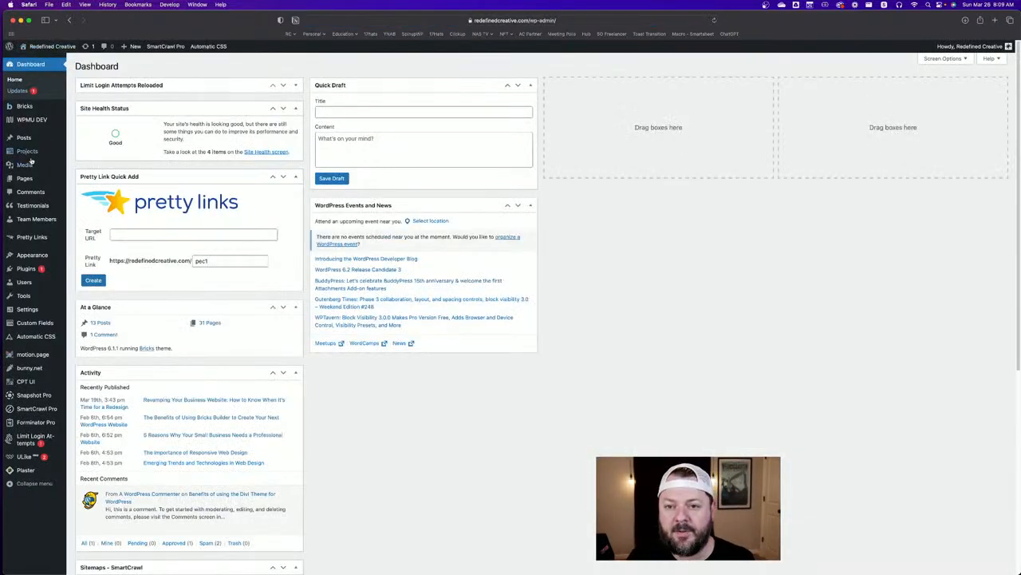
{"action": "mouse_move", "coordinate": [23, 107]}
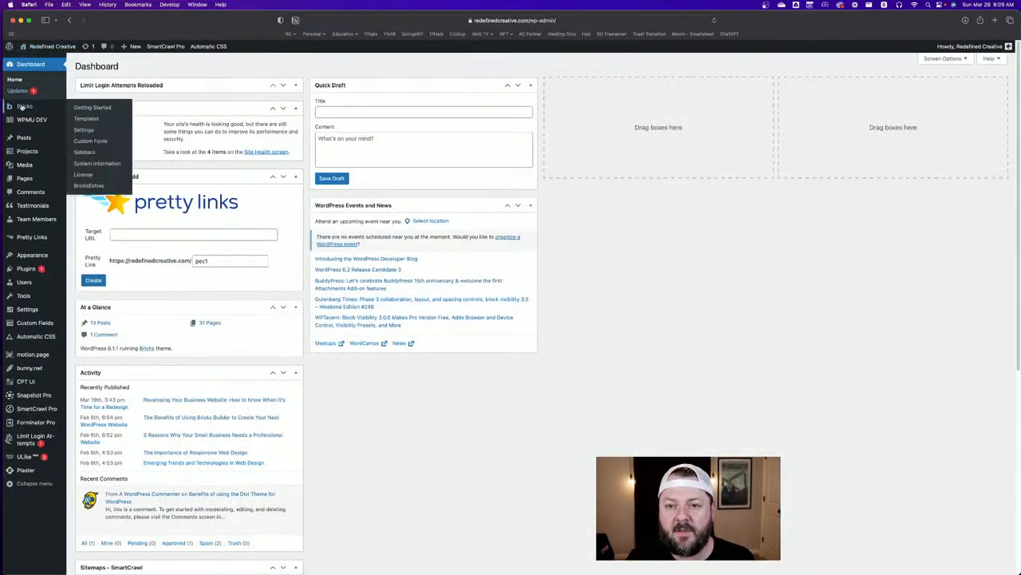
{"action": "left_click", "coordinate": [86, 118]}
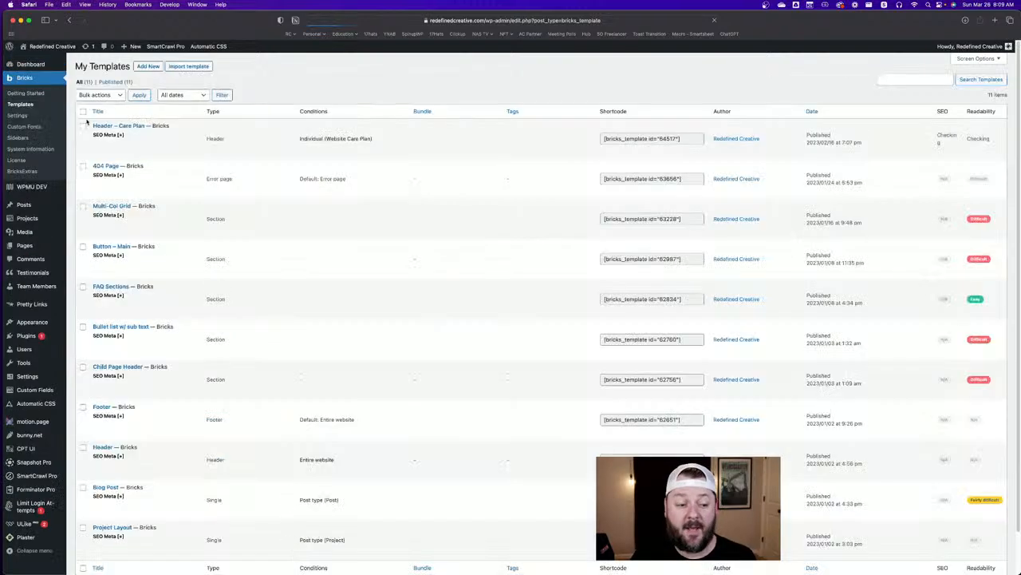
{"action": "scroll", "coordinate": [177, 259], "scroll_direction": "down", "scroll_amount": 2}
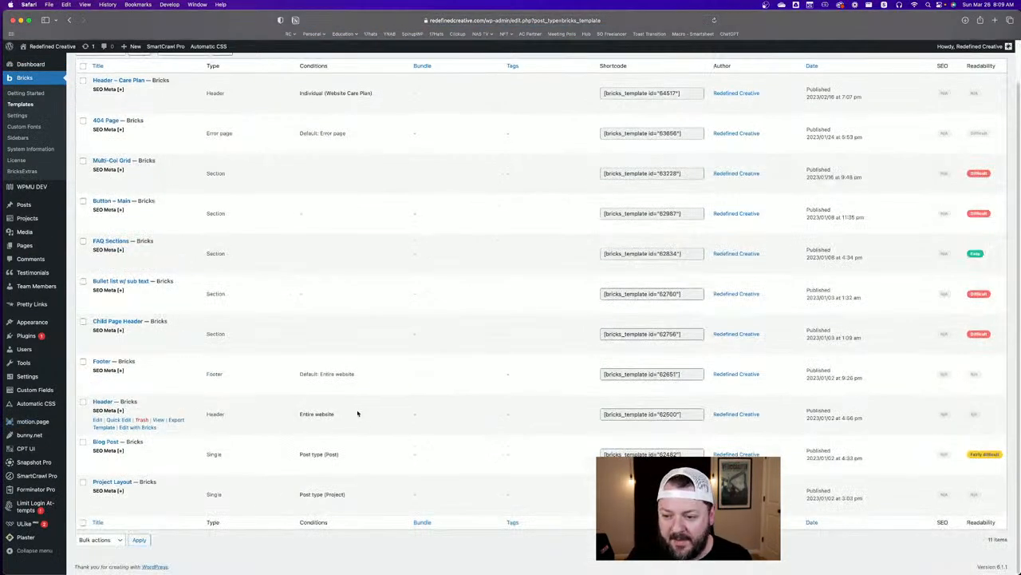
{"action": "left_click", "coordinate": [139, 427]}
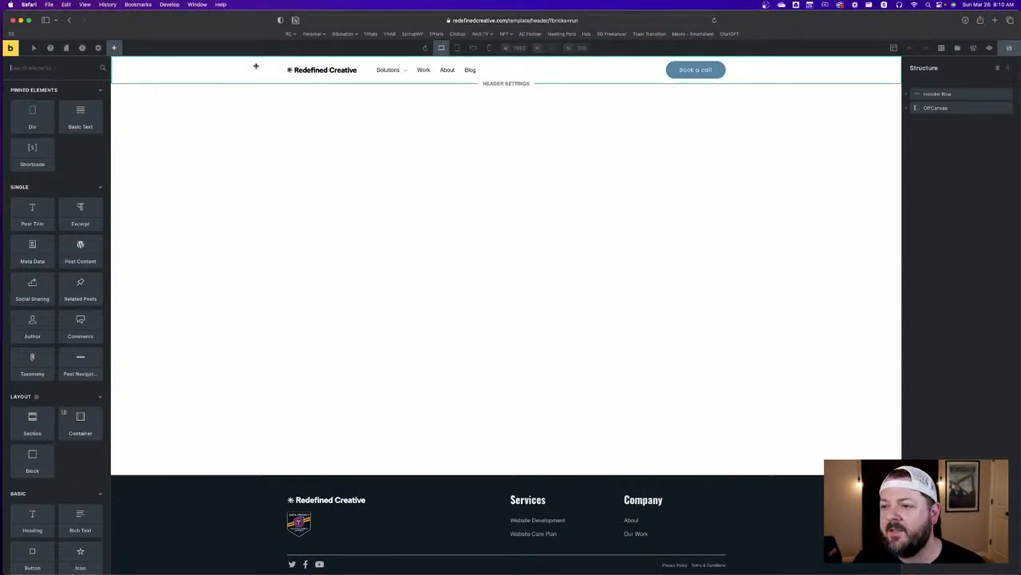
Select the OffCanvas element in the header structure and expand its child elements
{"action": "left_click", "coordinate": [194, 75]}
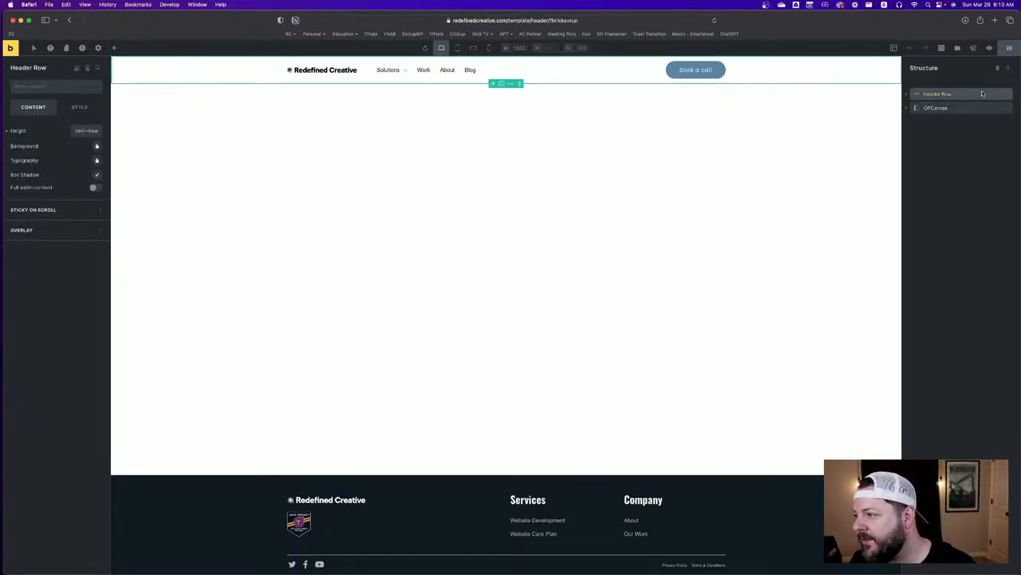
{"action": "left_click", "coordinate": [933, 111]}
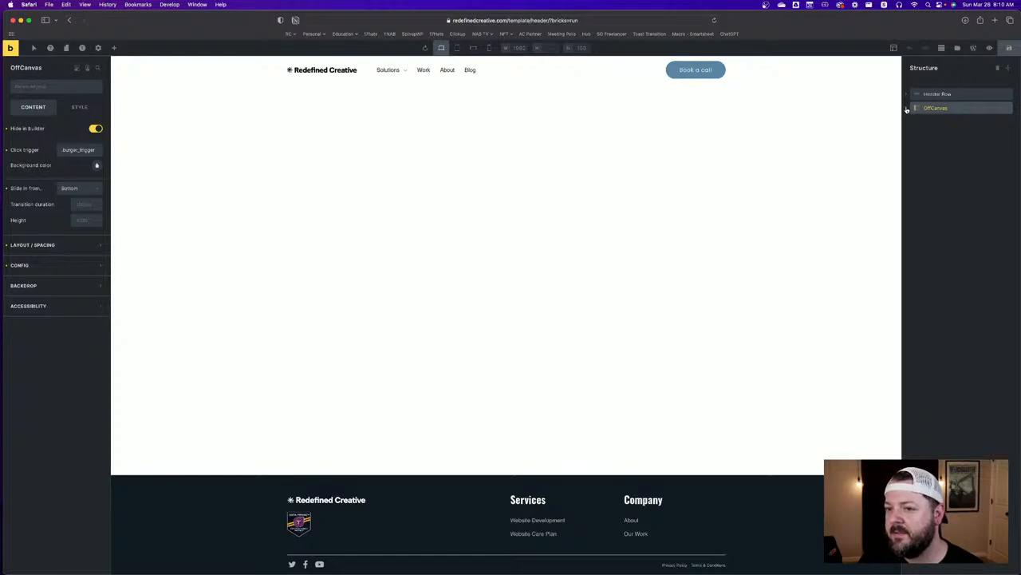
{"action": "left_click", "coordinate": [908, 110]}
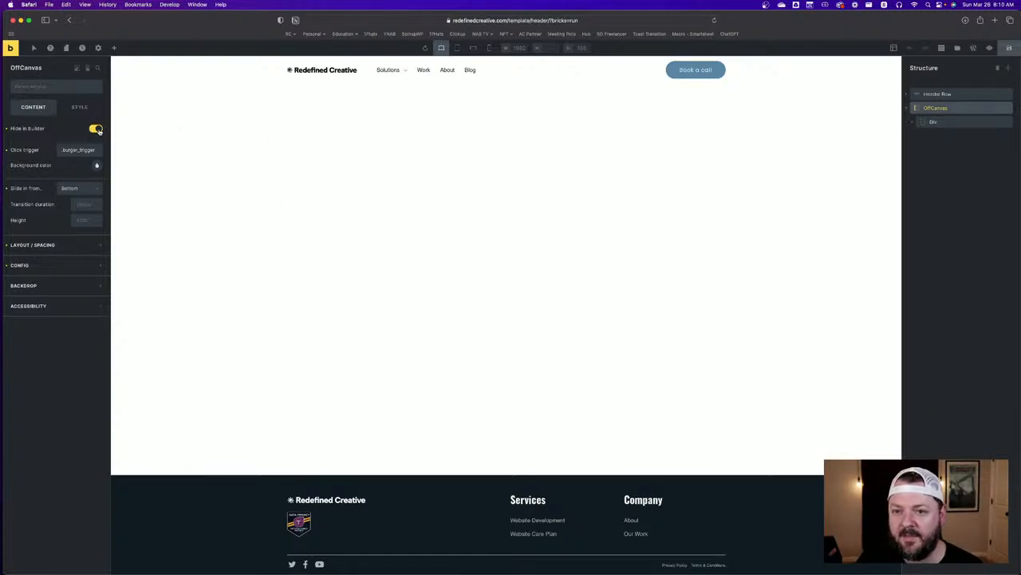
Reveal the OffCanvas in the desktop view, hide it again in the builder and switch to the mobile landscape breakpoint
{"action": "left_click", "coordinate": [96, 129]}
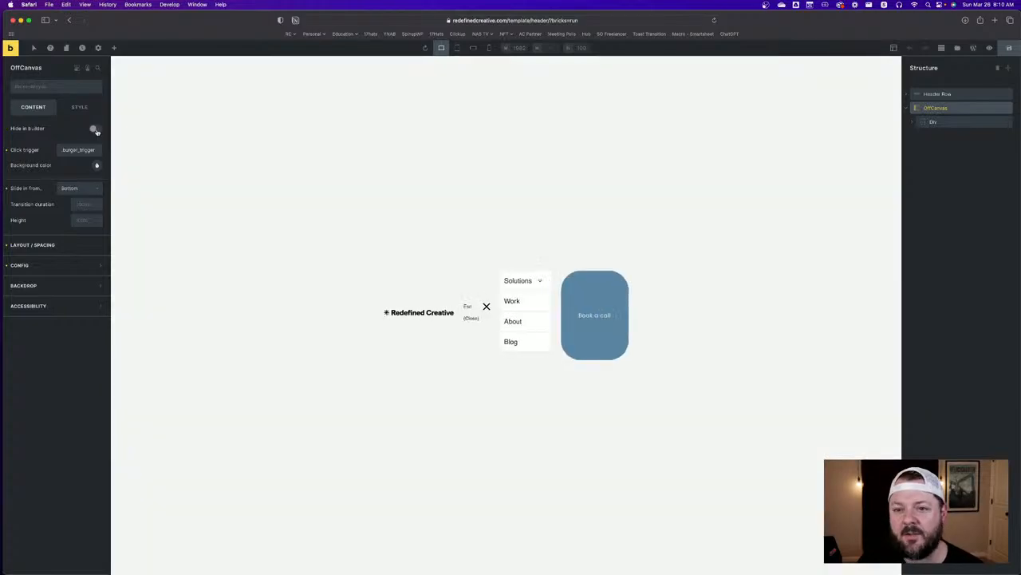
{"action": "left_click", "coordinate": [96, 130]}
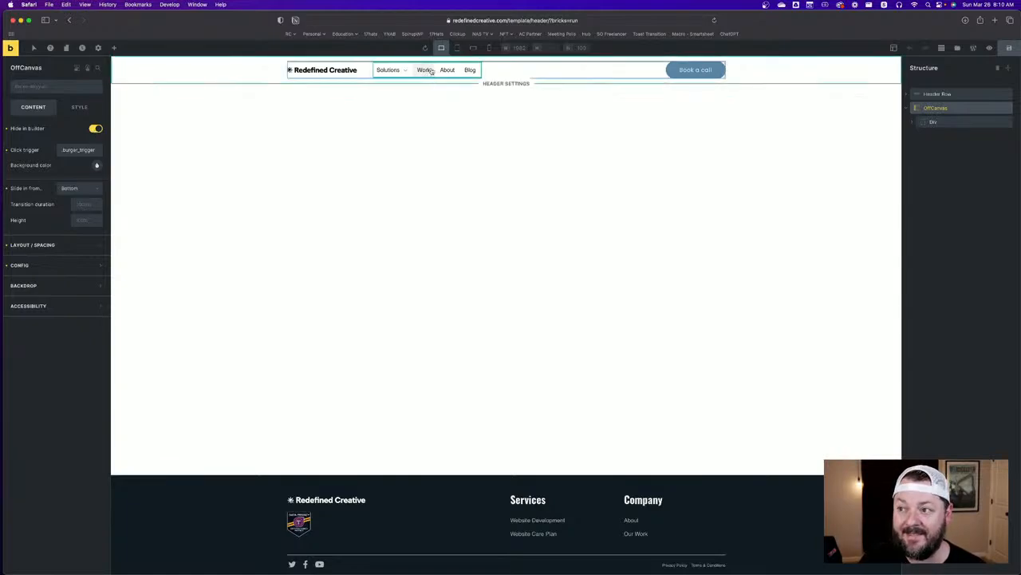
{"action": "left_click", "coordinate": [459, 47]}
{"action": "left_click", "coordinate": [473, 47]}
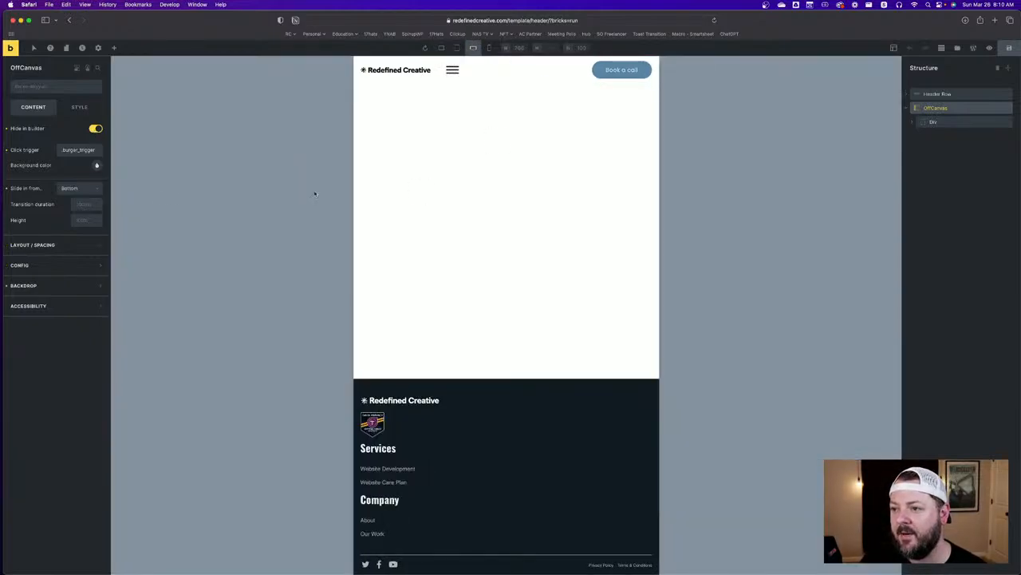
Reveal the OffCanvas at the mobile landscape breakpoint, try its Solutions submenu arrow and hide the panel again in the builder
{"action": "left_click", "coordinate": [95, 130]}
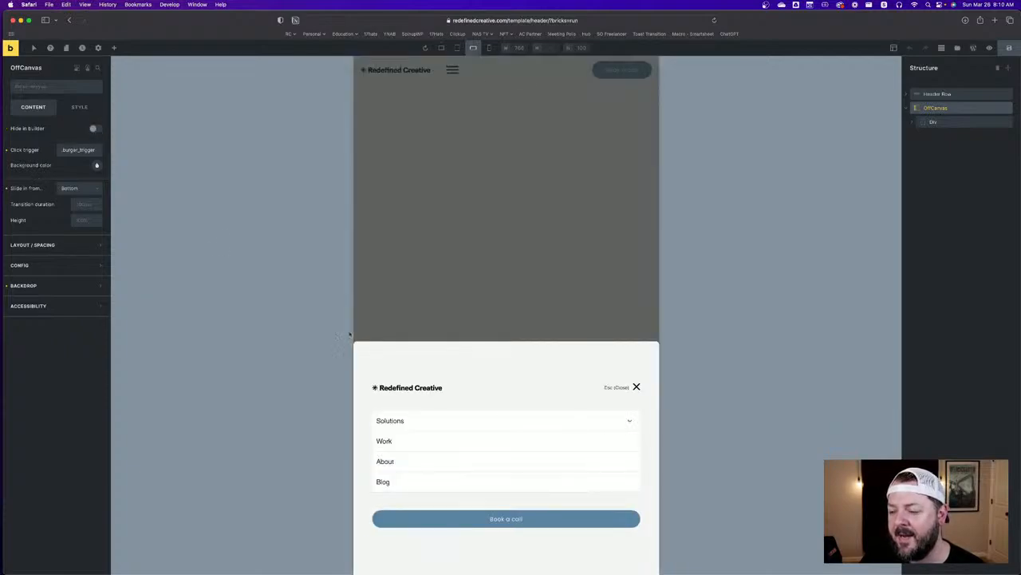
{"action": "left_click", "coordinate": [629, 421]}
{"action": "left_click", "coordinate": [630, 402]}
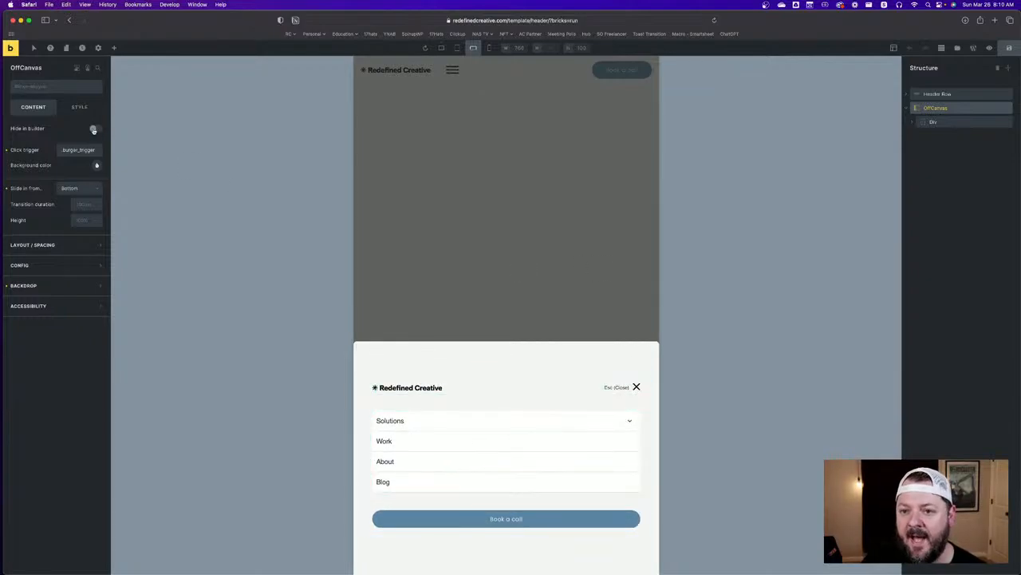
{"action": "left_click", "coordinate": [95, 129]}
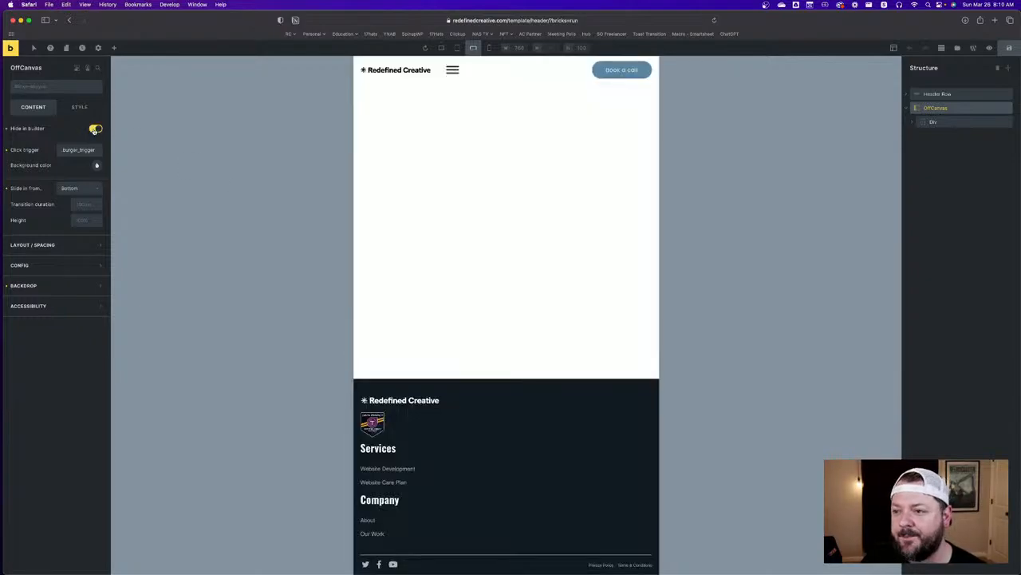
Collapse the OffCanvas, expand the Header Row and compare the header at the desktop and mobile breakpoints, ending on mobile landscape
{"action": "left_click", "coordinate": [909, 108]}
{"action": "left_click", "coordinate": [932, 94]}
{"action": "left_click", "coordinate": [910, 95]}
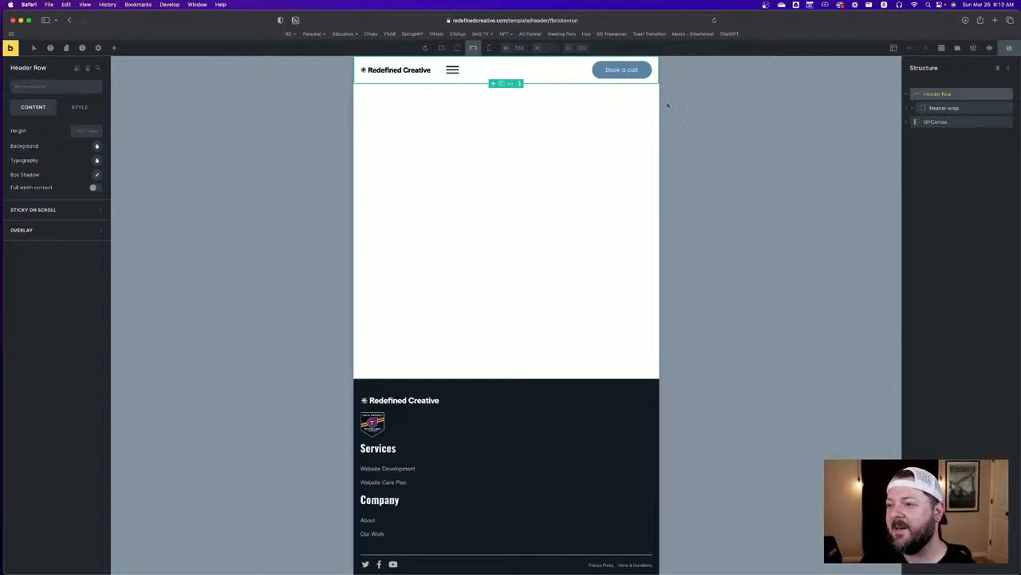
{"action": "left_click", "coordinate": [441, 48]}
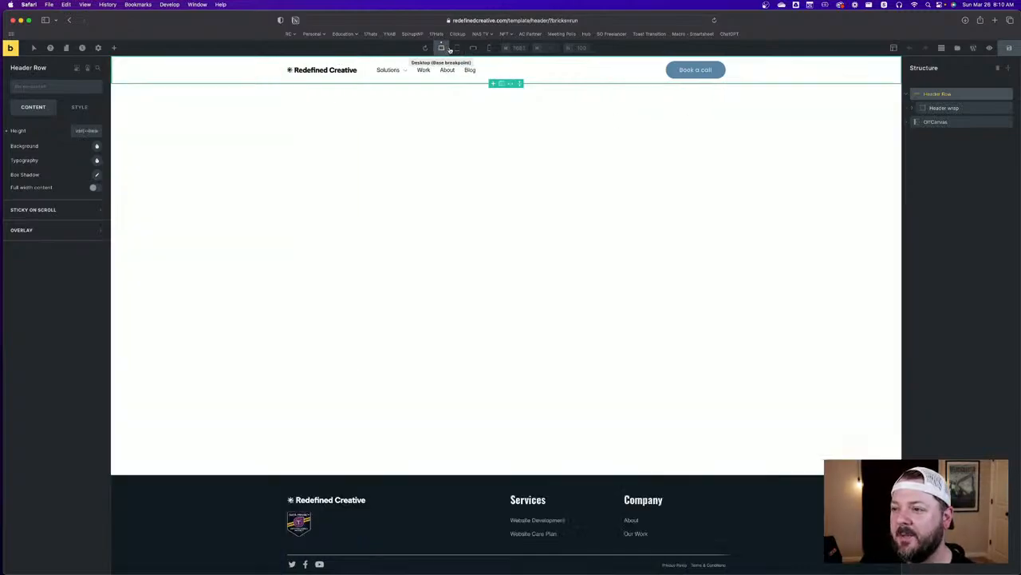
{"action": "left_click", "coordinate": [488, 48]}
{"action": "left_click", "coordinate": [441, 47]}
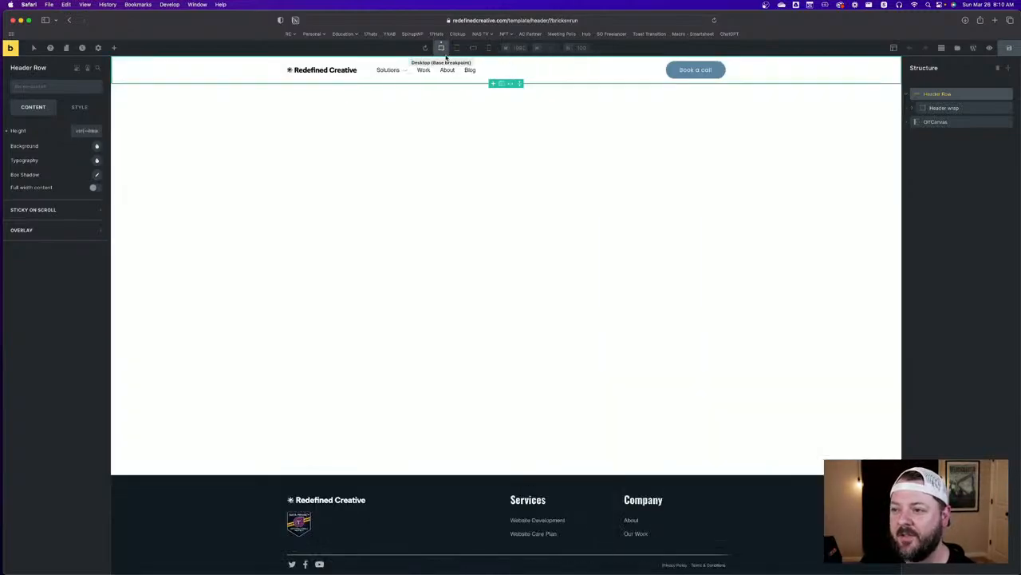
{"action": "left_click", "coordinate": [474, 48]}
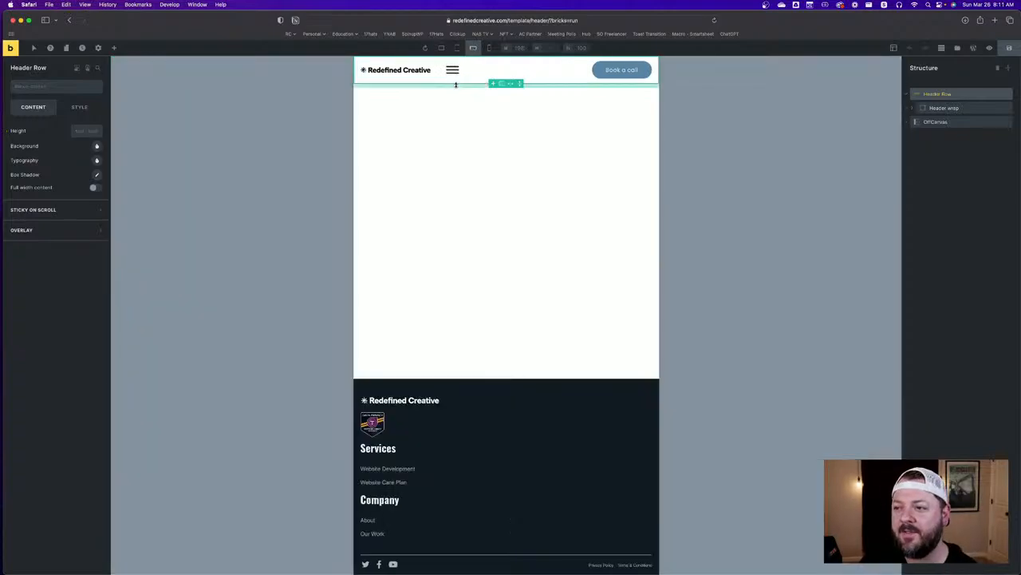
Expand the Header wrap's nested elements in the structure and select the Burger Trigger element
{"action": "left_click", "coordinate": [452, 70]}
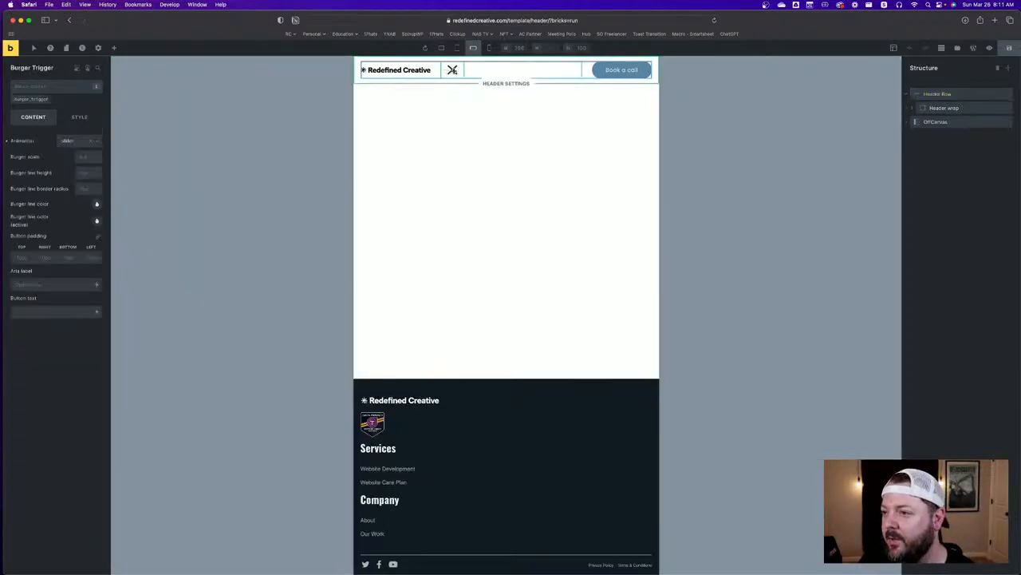
{"action": "left_click", "coordinate": [914, 109]}
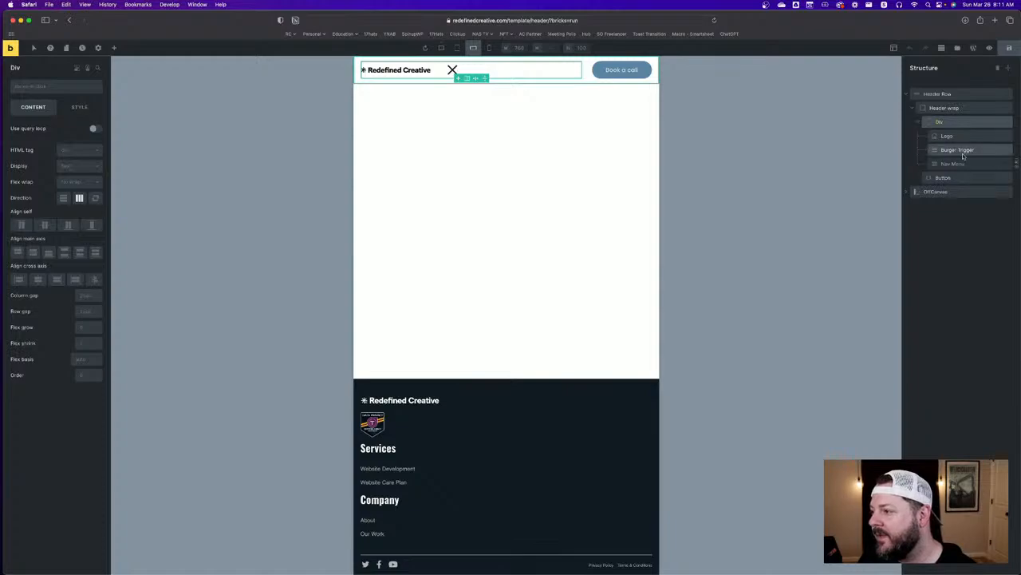
{"action": "left_click", "coordinate": [953, 150]}
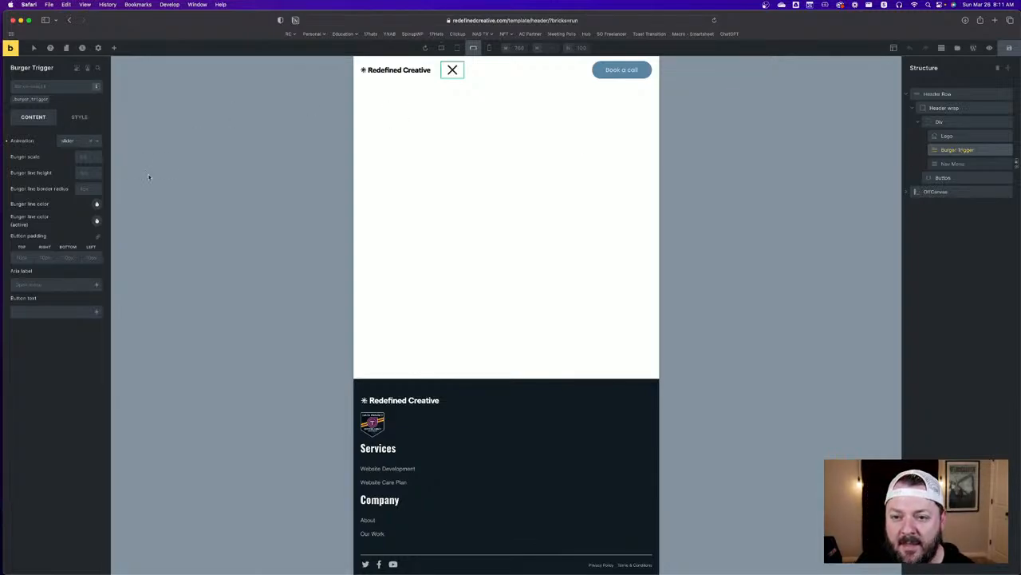
Inspect the burger_trigger class assigned to the Burger Trigger element and return to the element-level settings
{"action": "left_click", "coordinate": [31, 99]}
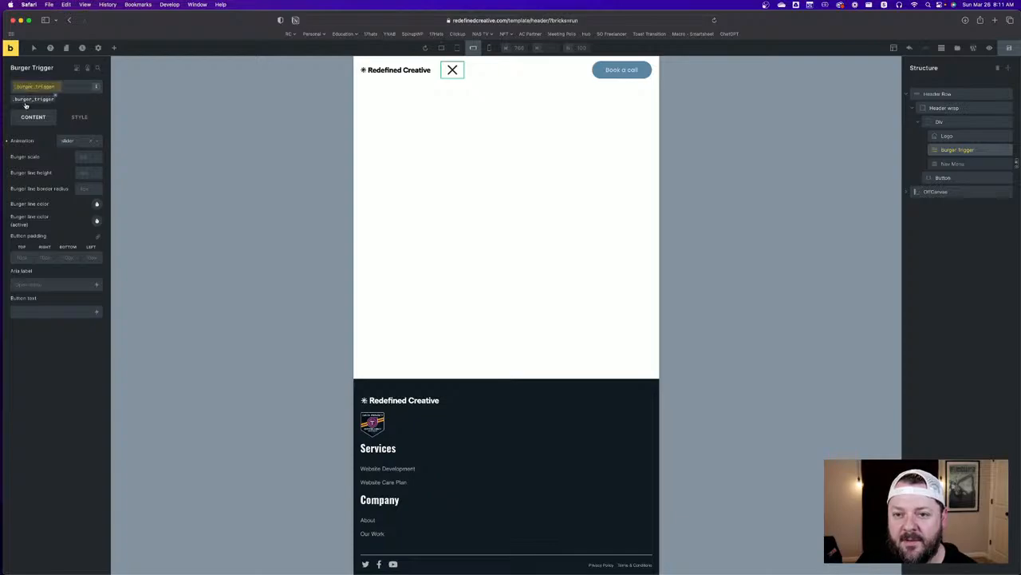
{"action": "left_click", "coordinate": [77, 119]}
{"action": "left_click", "coordinate": [34, 117]}
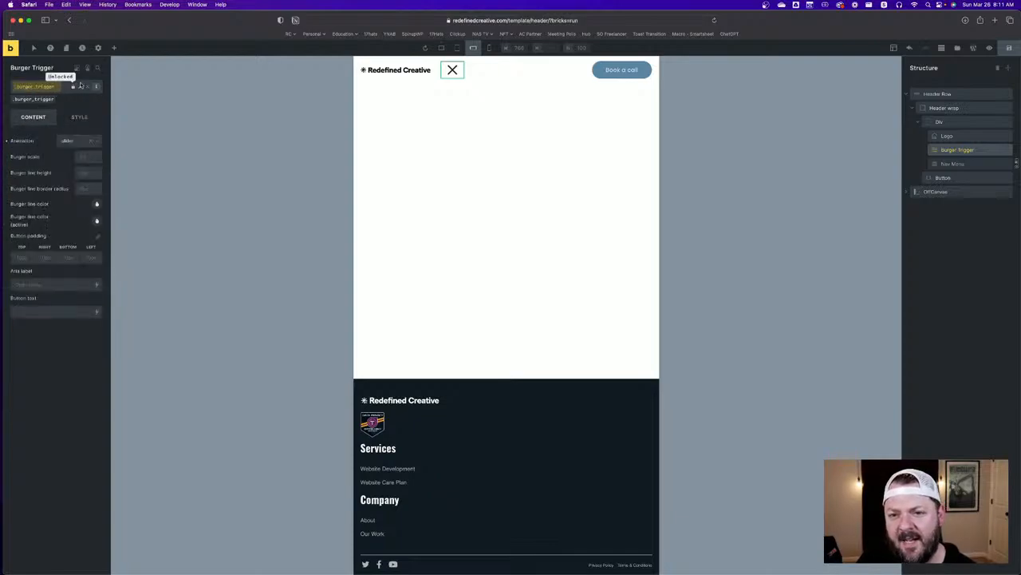
{"action": "left_click", "coordinate": [93, 88]}
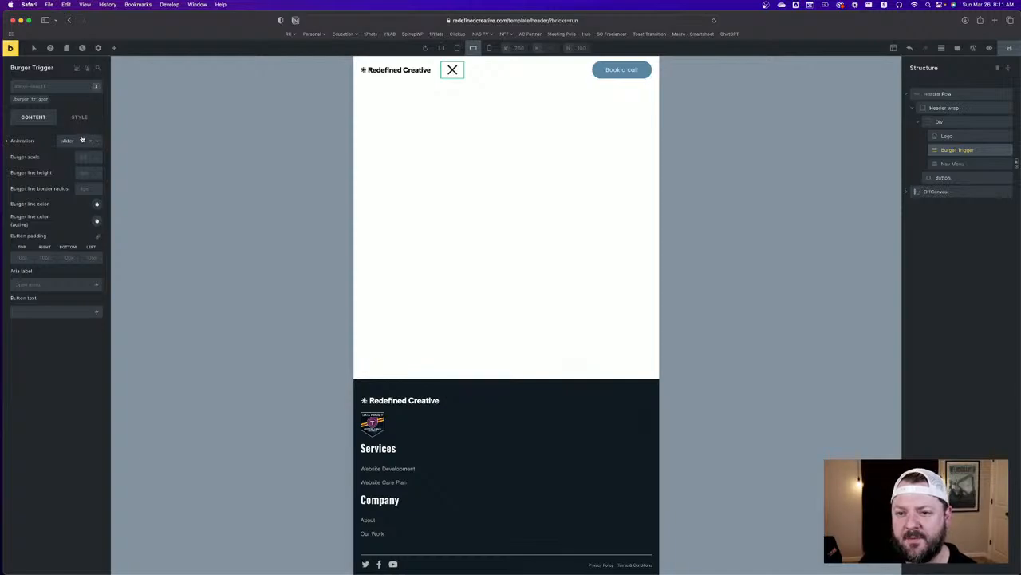
Review the Burger Trigger's layout style settings, including its display value, and return to its content settings
{"action": "left_click", "coordinate": [79, 117]}
{"action": "left_click", "coordinate": [56, 141]}
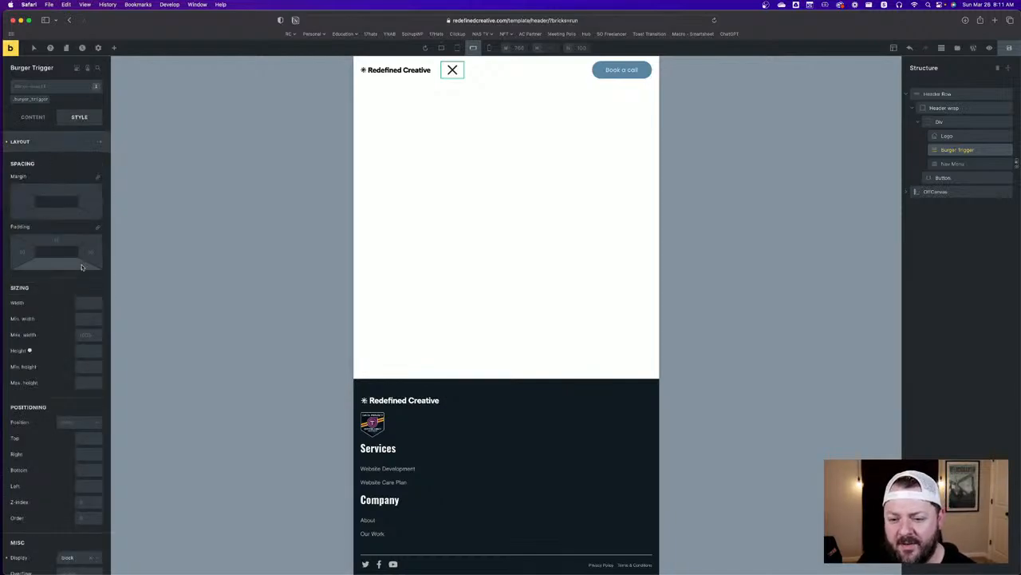
{"action": "scroll", "coordinate": [81, 269], "scroll_direction": "down", "scroll_amount": 1}
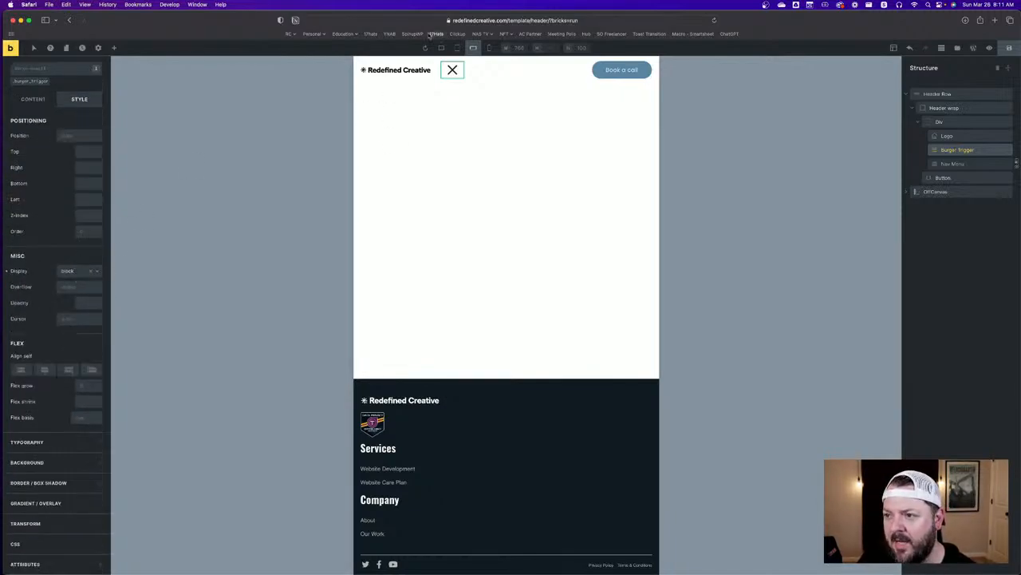
{"action": "scroll", "coordinate": [58, 240], "scroll_direction": "up", "scroll_amount": 1}
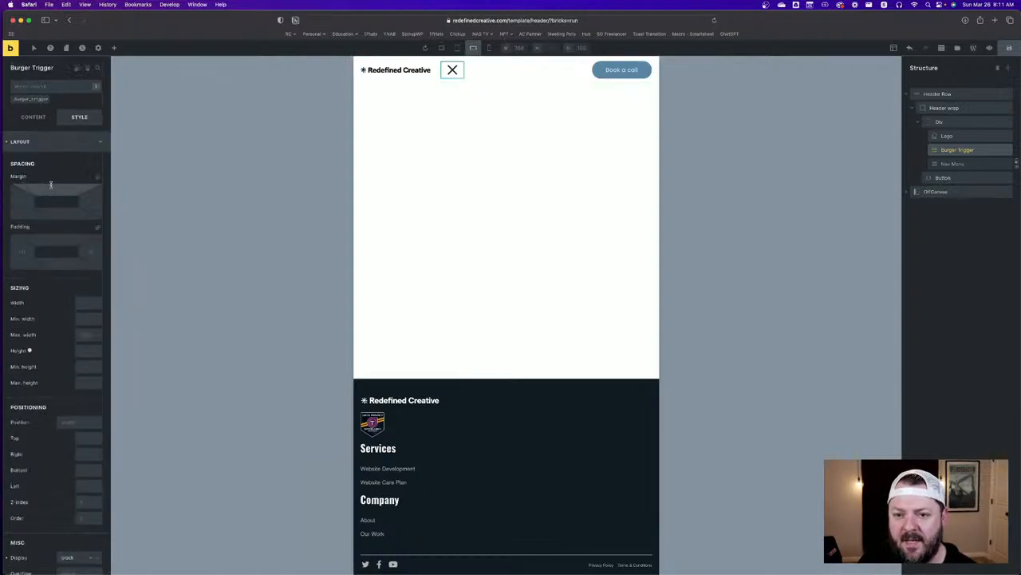
{"action": "left_click", "coordinate": [44, 144]}
{"action": "left_click", "coordinate": [33, 116]}
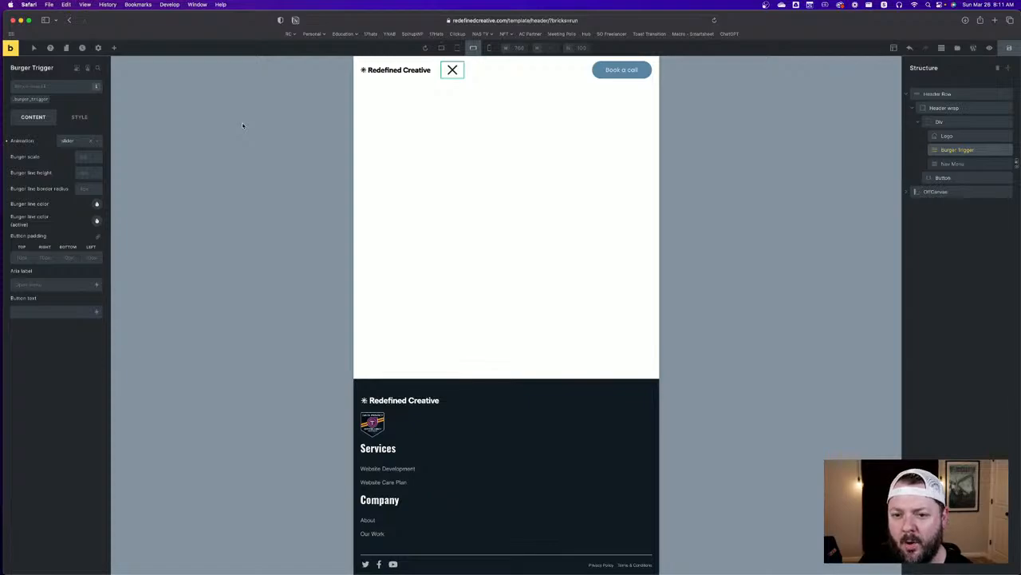
Check the Nav Menu element's settings, expand the OffCanvas and make it visible in the builder
{"action": "left_click", "coordinate": [954, 164]}
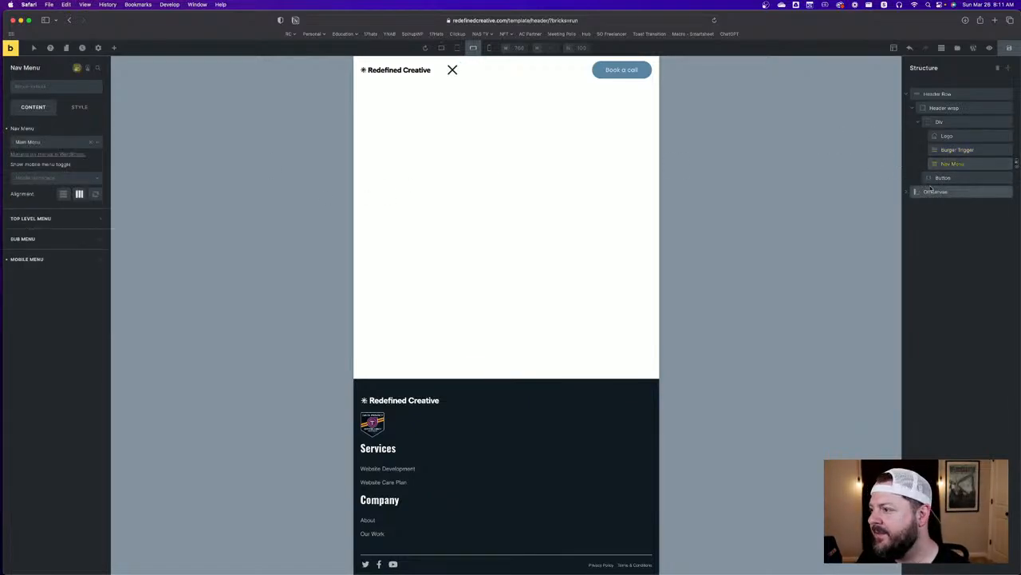
{"action": "left_click", "coordinate": [935, 192]}
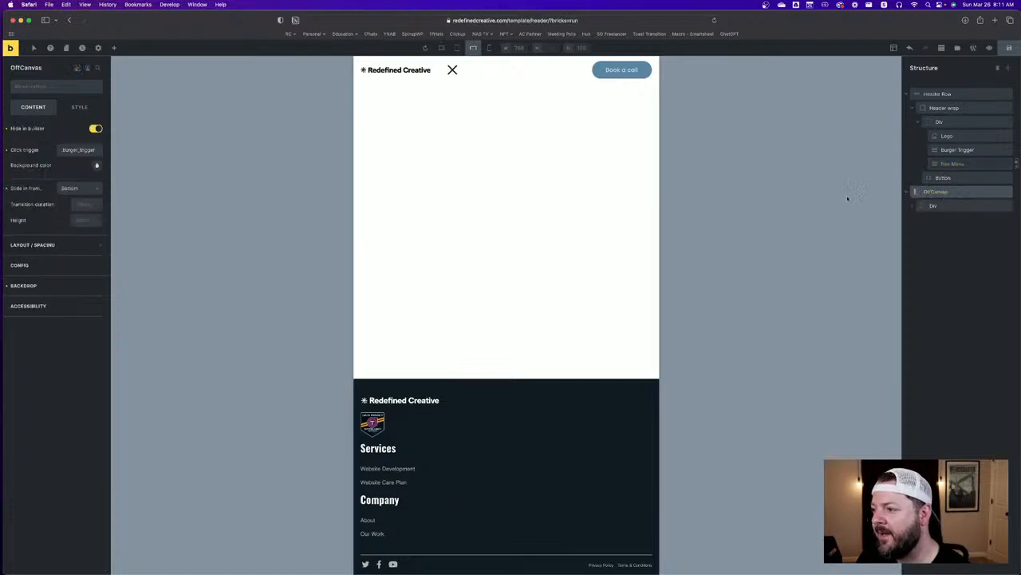
{"action": "left_click", "coordinate": [96, 128]}
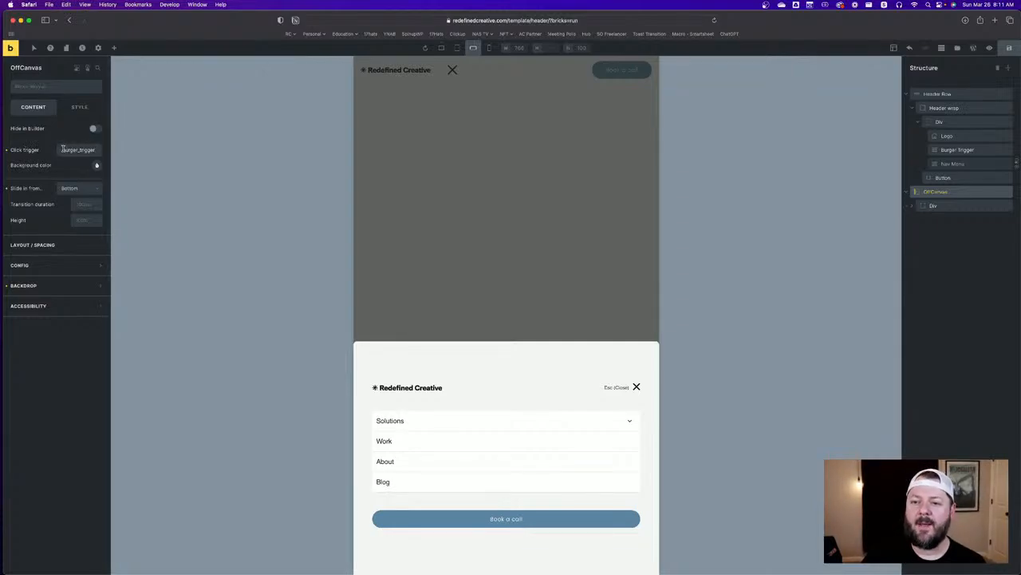
Reselect the Burger Trigger, bring up its burger_trigger class for reference and deactivate the class again
{"action": "left_click", "coordinate": [958, 150]}
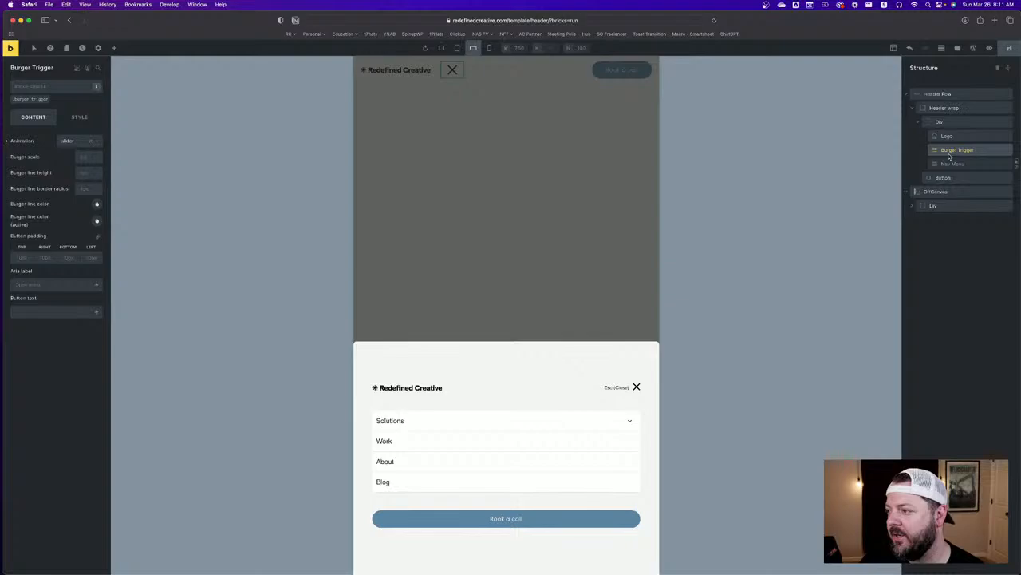
{"action": "left_click", "coordinate": [32, 98]}
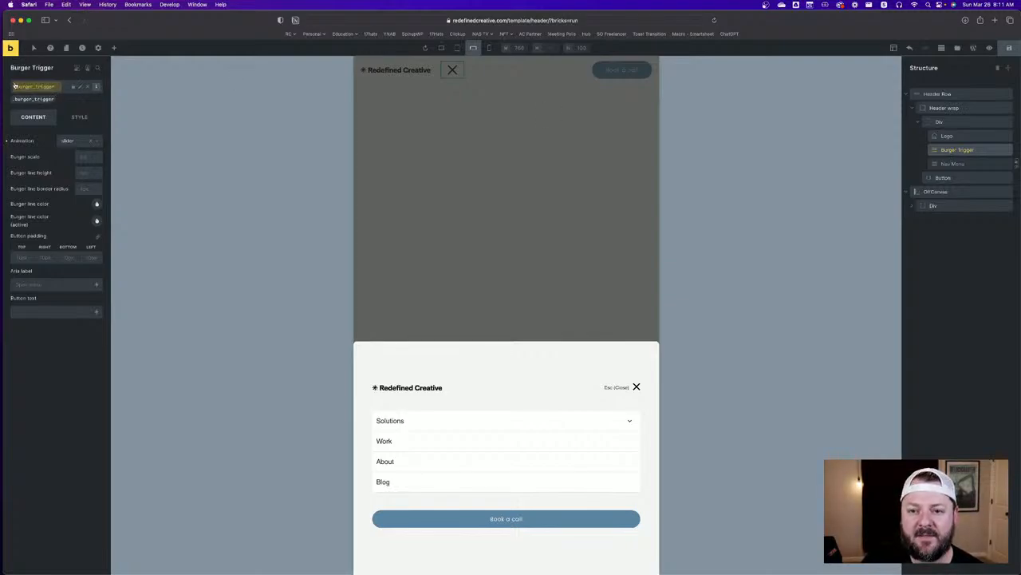
{"action": "left_click", "coordinate": [88, 86]}
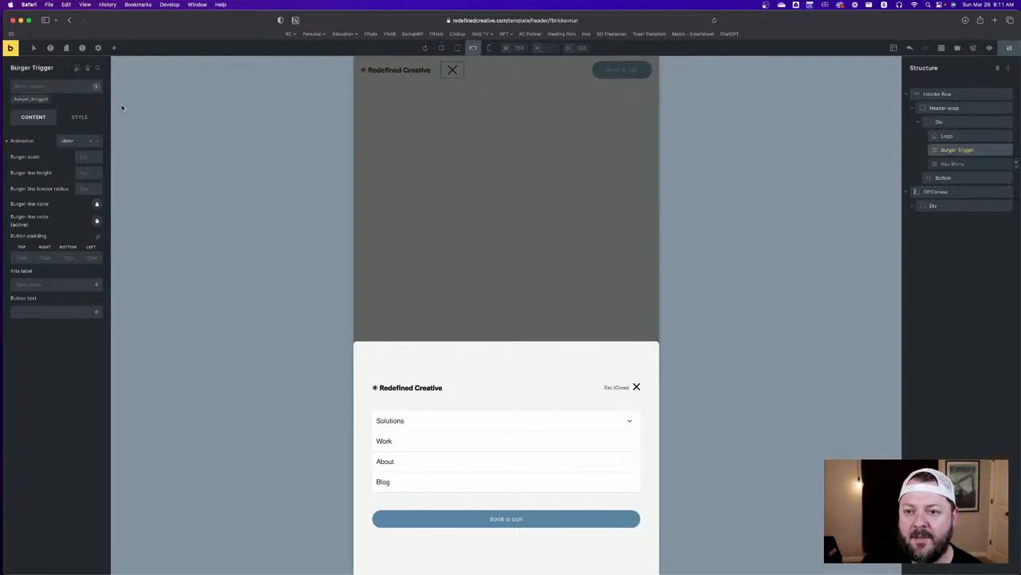
Highlight the OffCanvas's click trigger value and view its available slide-in directions without changing them
{"action": "left_click", "coordinate": [943, 193]}
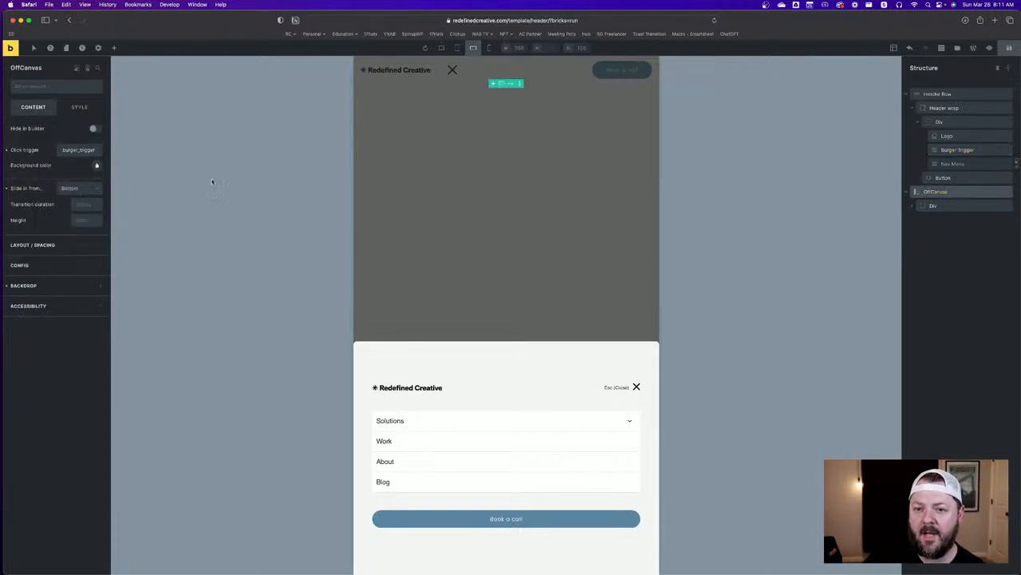
{"action": "left_click_drag", "start_coordinate": [64, 150], "coordinate": [94, 149]}
{"action": "left_click", "coordinate": [155, 158]}
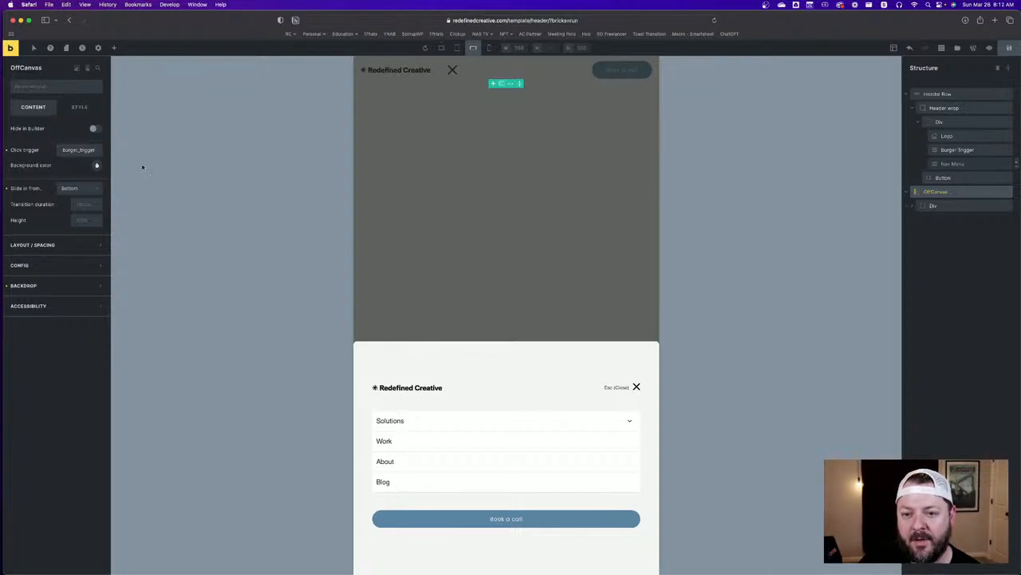
{"action": "left_click", "coordinate": [95, 190]}
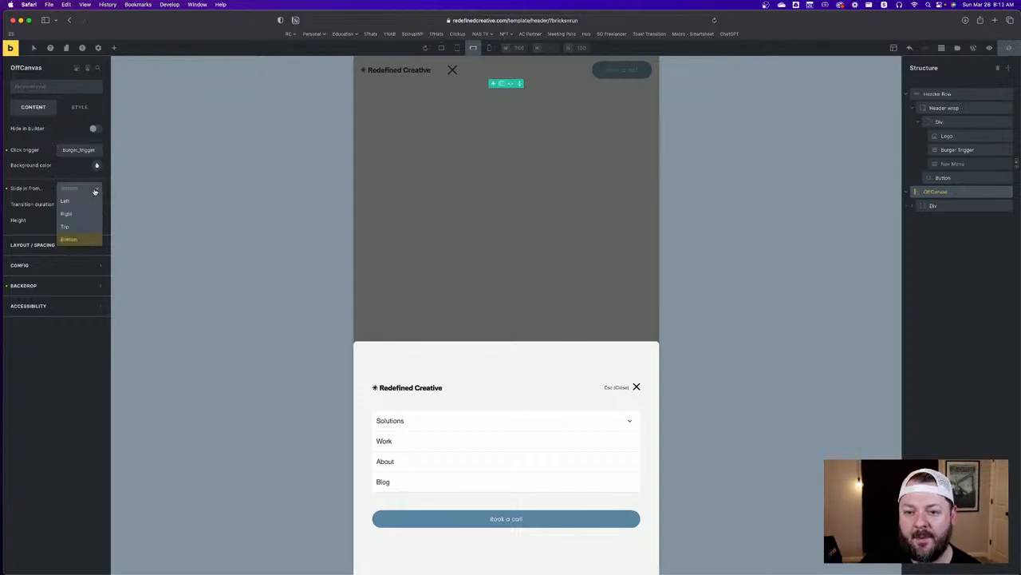
{"action": "left_click", "coordinate": [100, 193]}
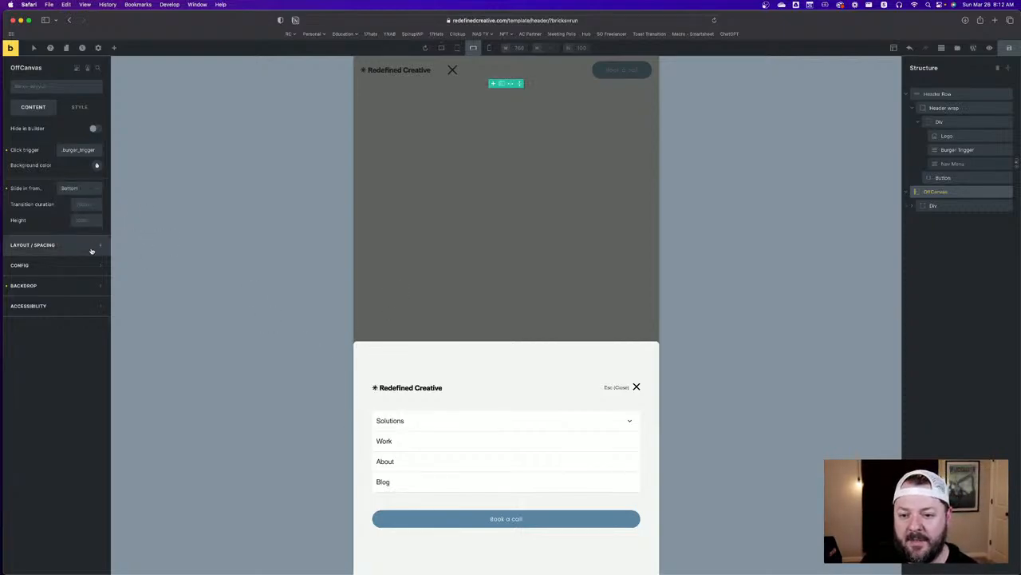
Set the OffCanvas backdrop color's transparency value to 0.83, and turn on the option to disable the backdrop
{"action": "left_click", "coordinate": [76, 287]}
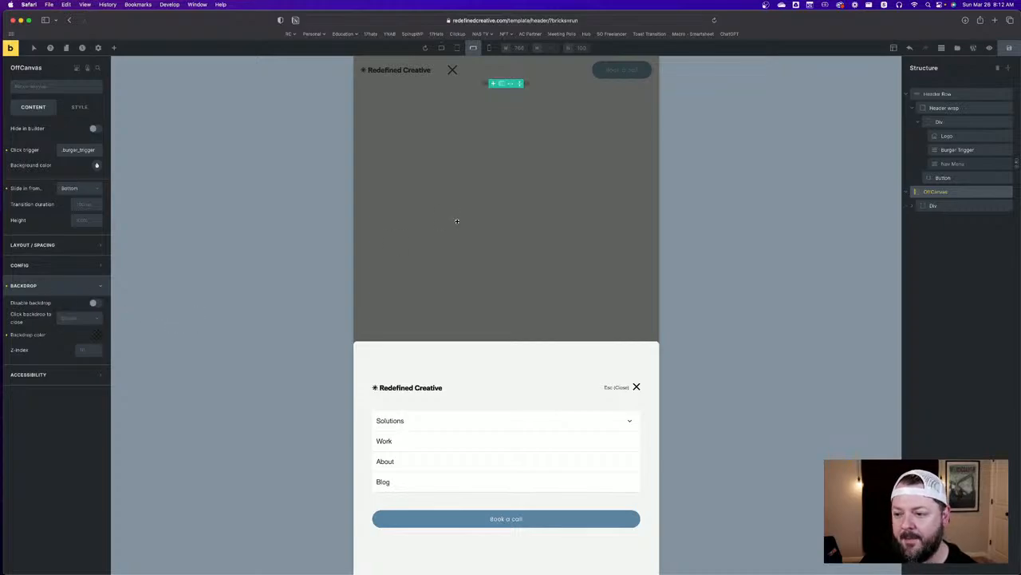
{"action": "left_click", "coordinate": [96, 334]}
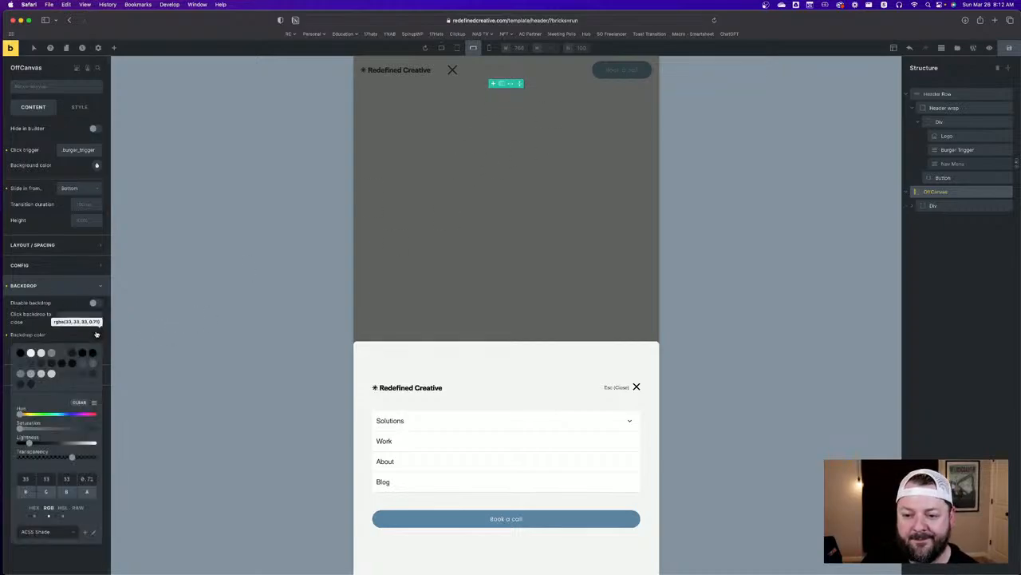
{"action": "mouse_move", "coordinate": [73, 458]}
{"action": "left_mouse_down"}
{"action": "mouse_move", "coordinate": [102, 460]}
{"action": "mouse_move", "coordinate": [82, 465]}
{"action": "left_mouse_up"}
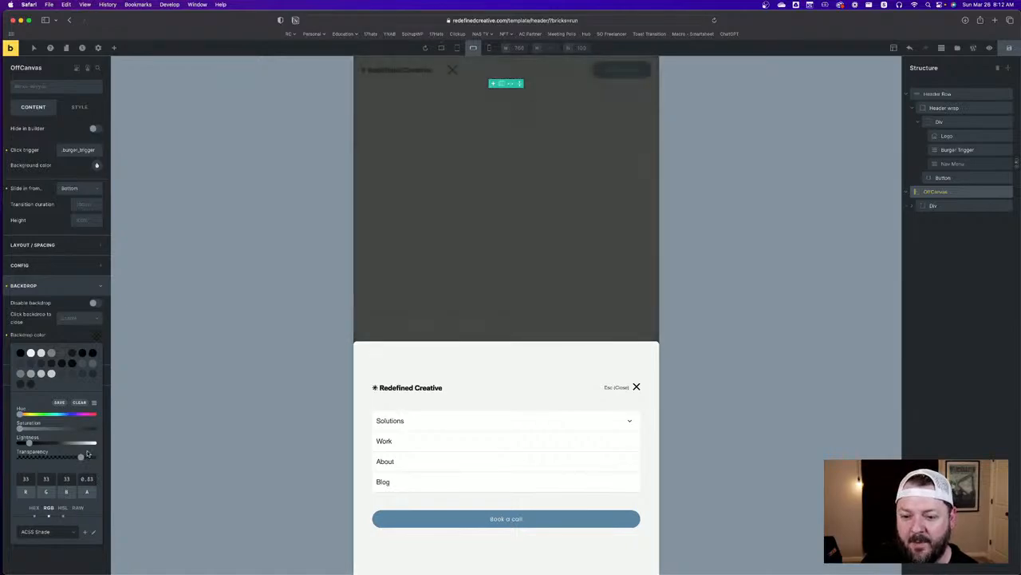
{"action": "left_click", "coordinate": [63, 341]}
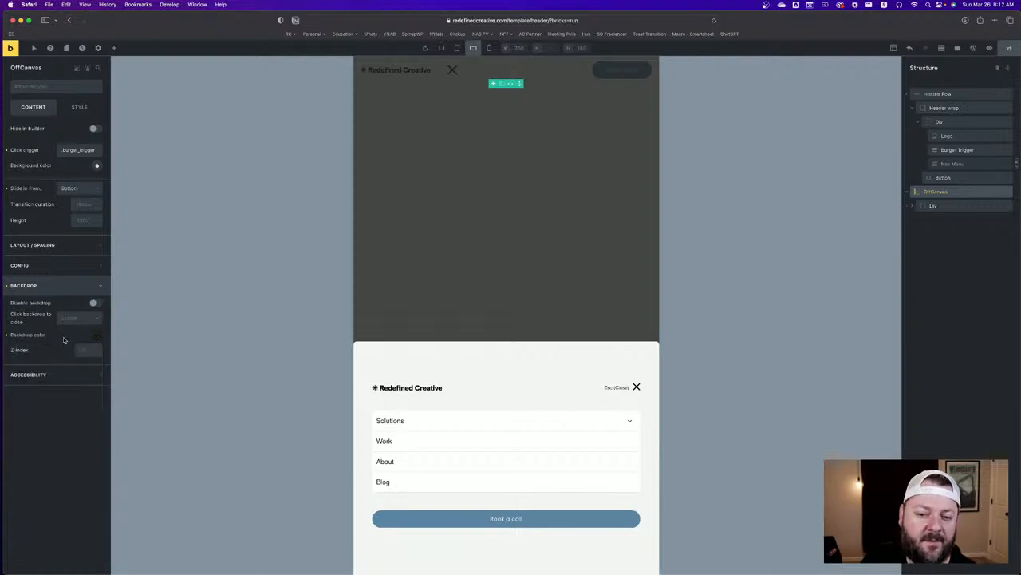
{"action": "left_click", "coordinate": [95, 303]}
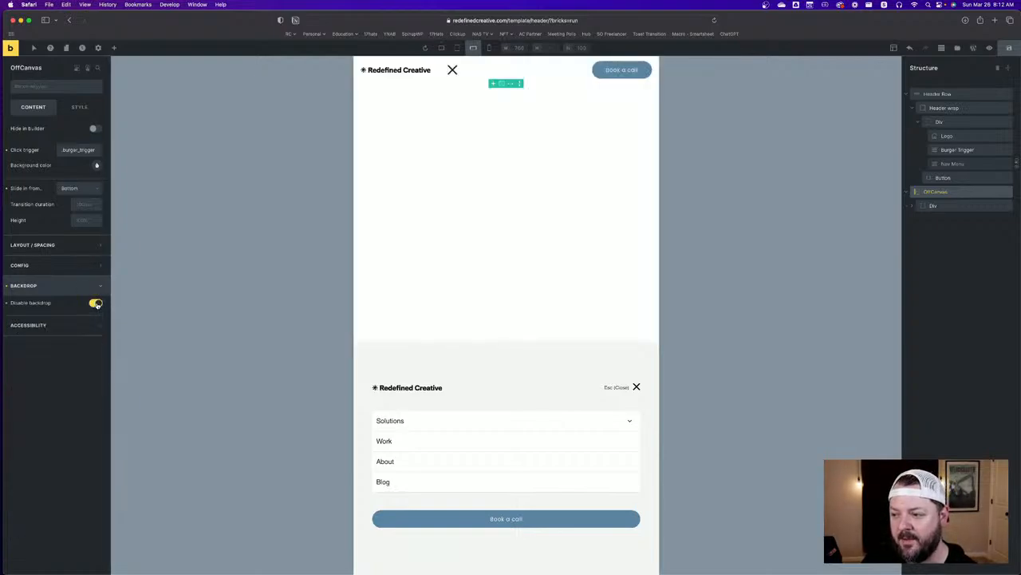
Turn the OffCanvas backdrop back on and look over the element's accessibility options
{"action": "left_click", "coordinate": [95, 303]}
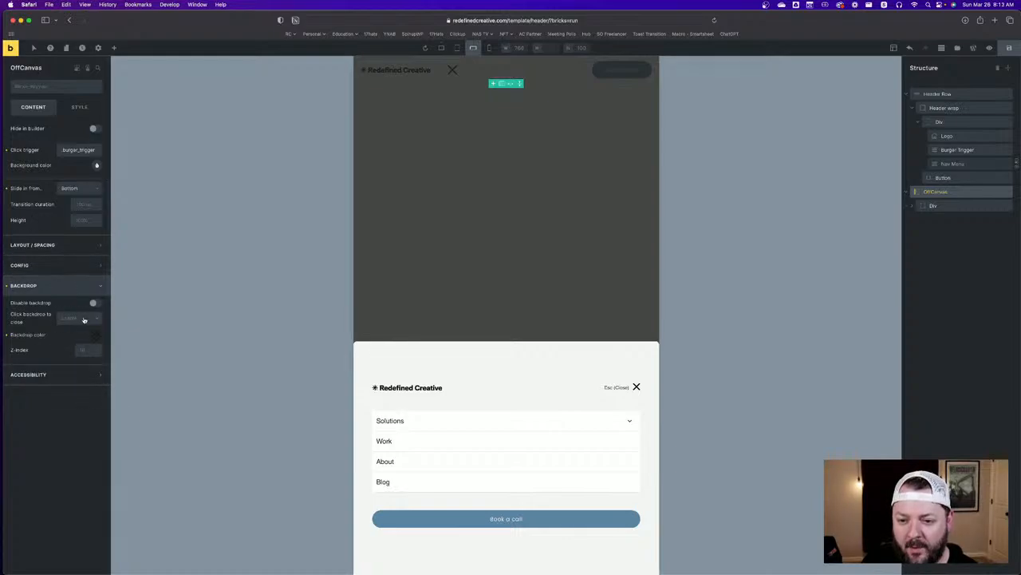
{"action": "left_click", "coordinate": [46, 383]}
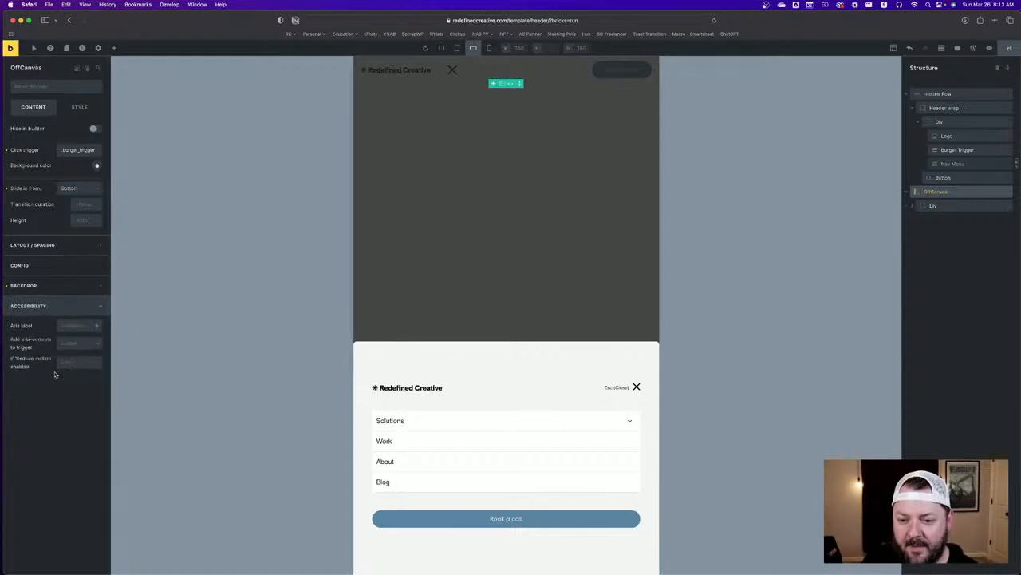
{"action": "left_click", "coordinate": [63, 306]}
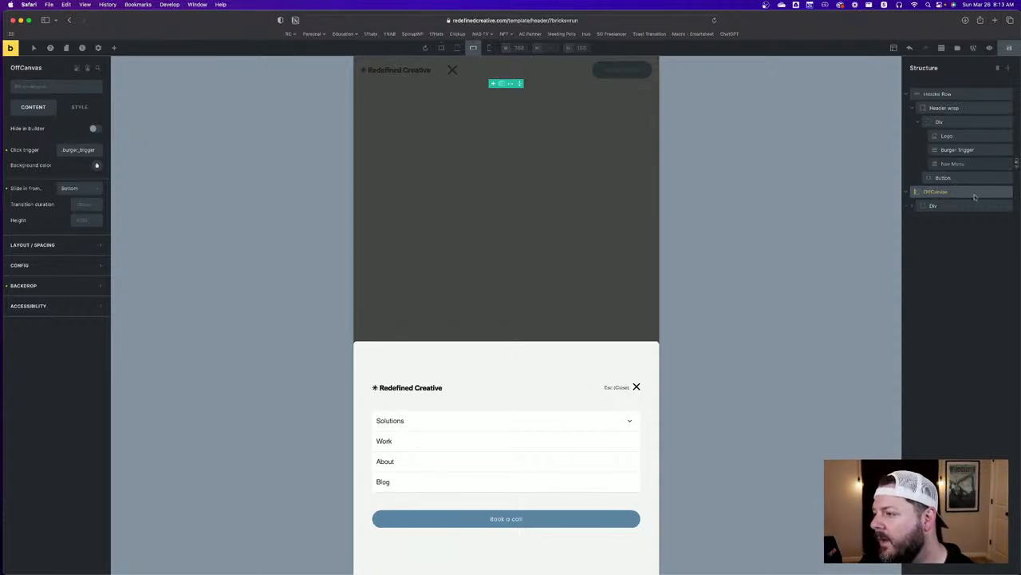
Review the OffCanvas's layout sizing styles and expand the Div nested directly inside it
{"action": "left_click", "coordinate": [79, 106]}
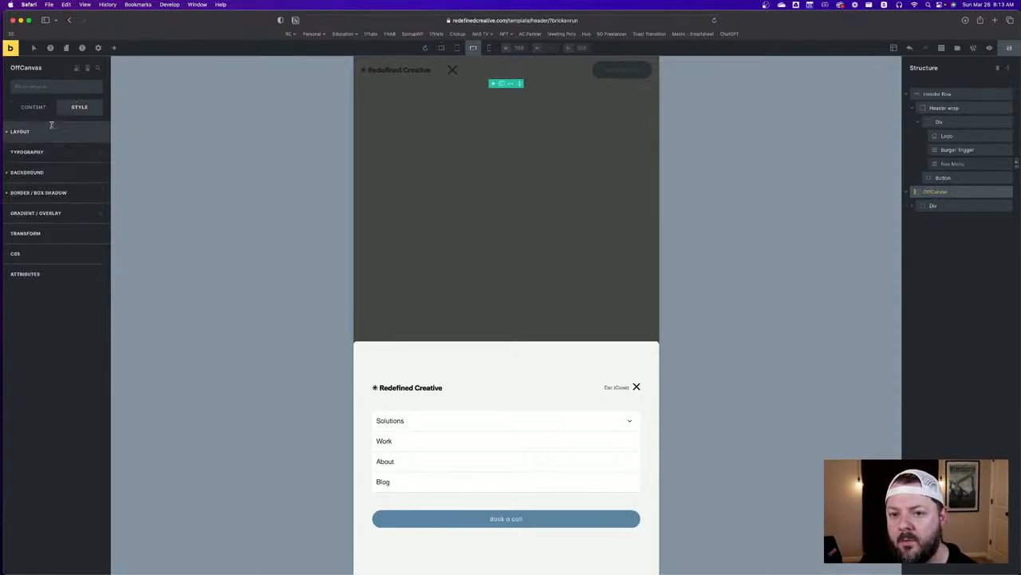
{"action": "left_click", "coordinate": [54, 131]}
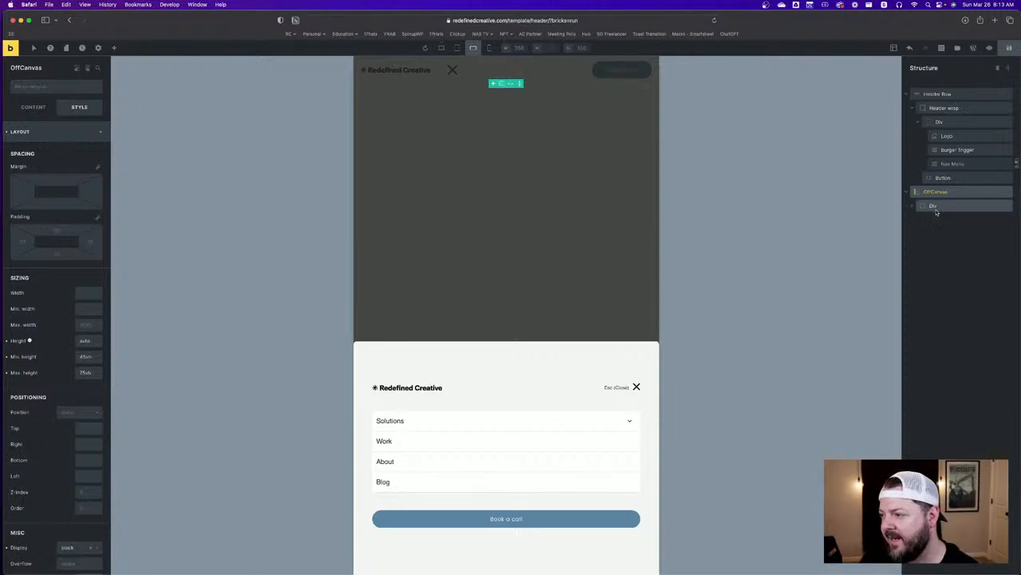
{"action": "left_click", "coordinate": [915, 208]}
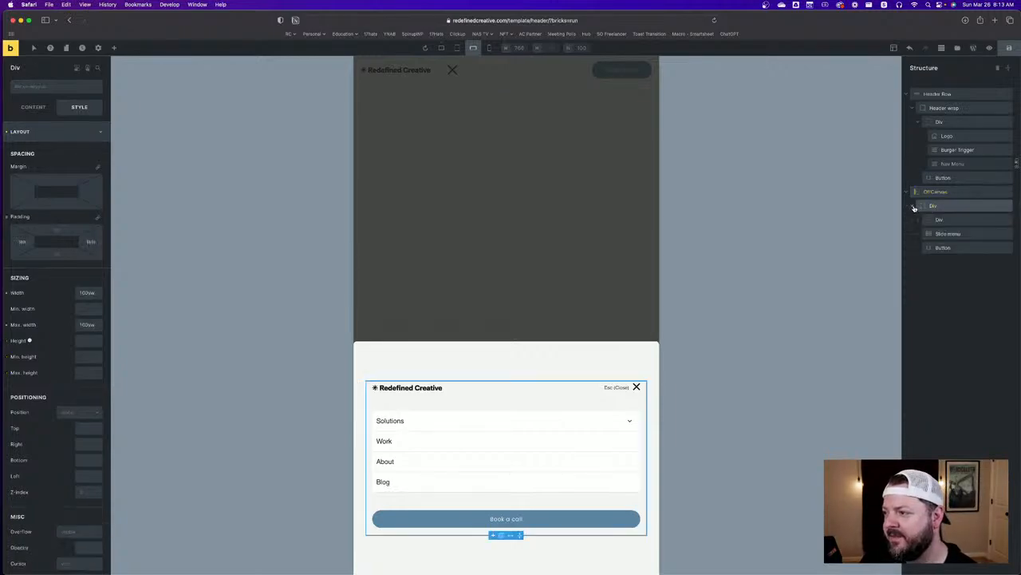
{"action": "left_click", "coordinate": [963, 191]}
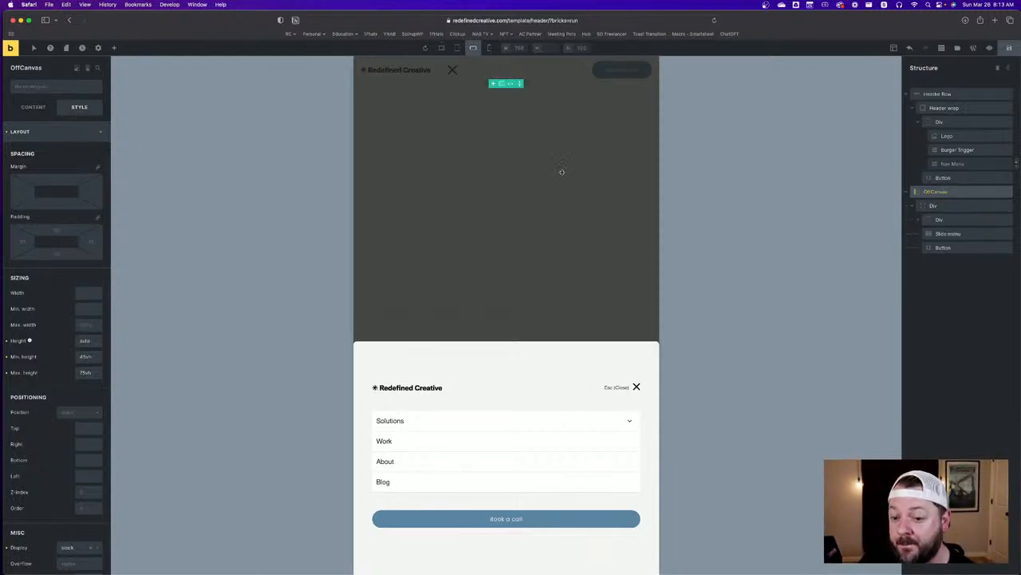
Check the layout styles and content settings of the Div that wraps the OffCanvas's contents
{"action": "left_click", "coordinate": [949, 205]}
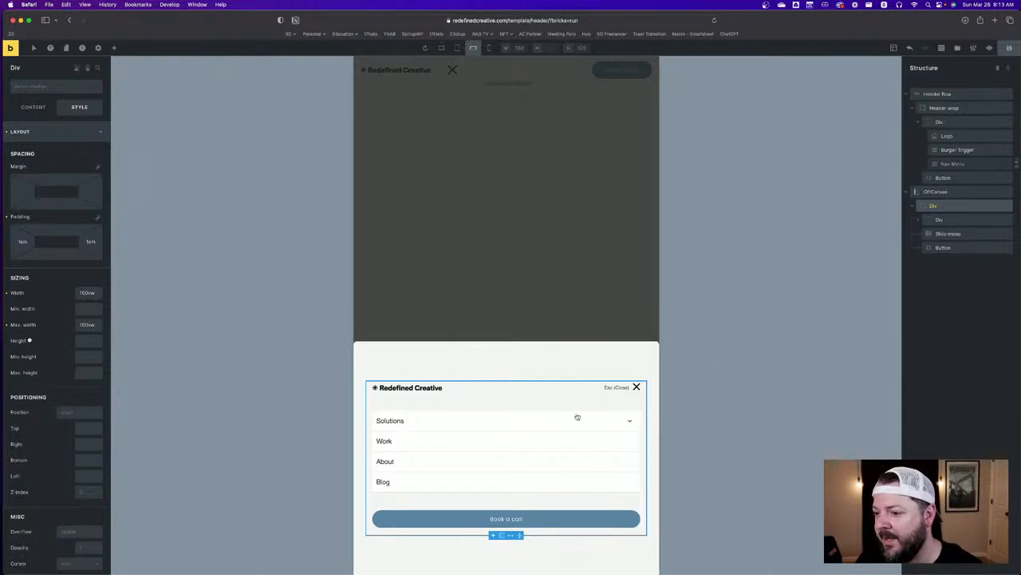
{"action": "left_click", "coordinate": [26, 131]}
{"action": "left_click", "coordinate": [33, 108]}
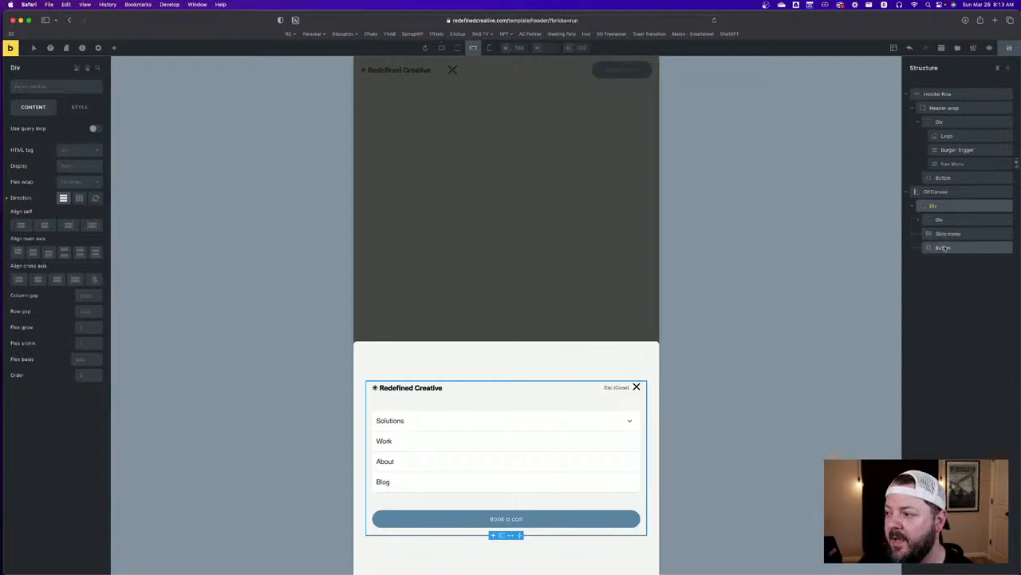
Inspect the nested Divs of the slide-up panel's logo row and expand them down to the close text and icon
{"action": "left_click", "coordinate": [943, 218]}
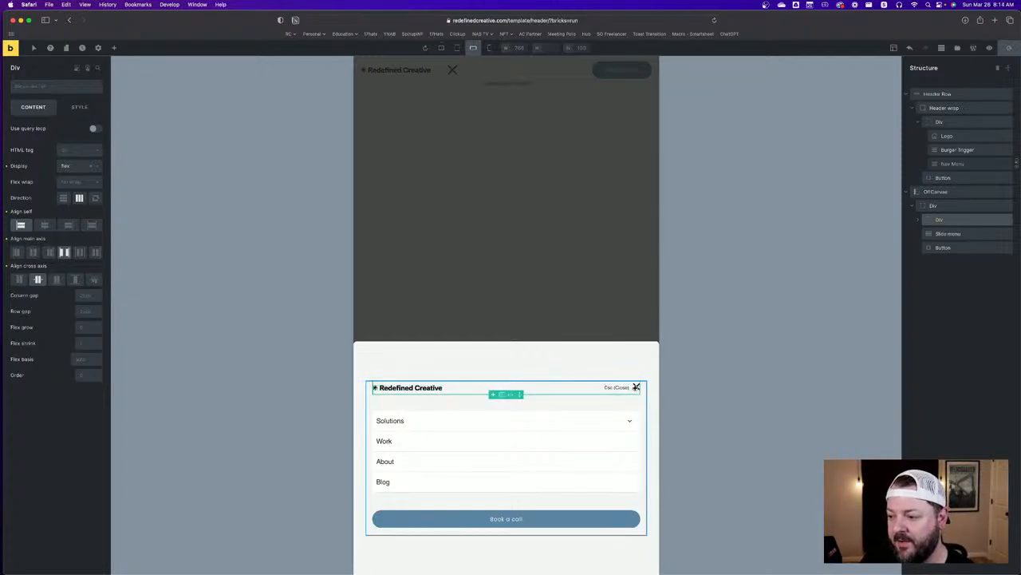
{"action": "left_click", "coordinate": [917, 220]}
{"action": "left_click", "coordinate": [925, 233]}
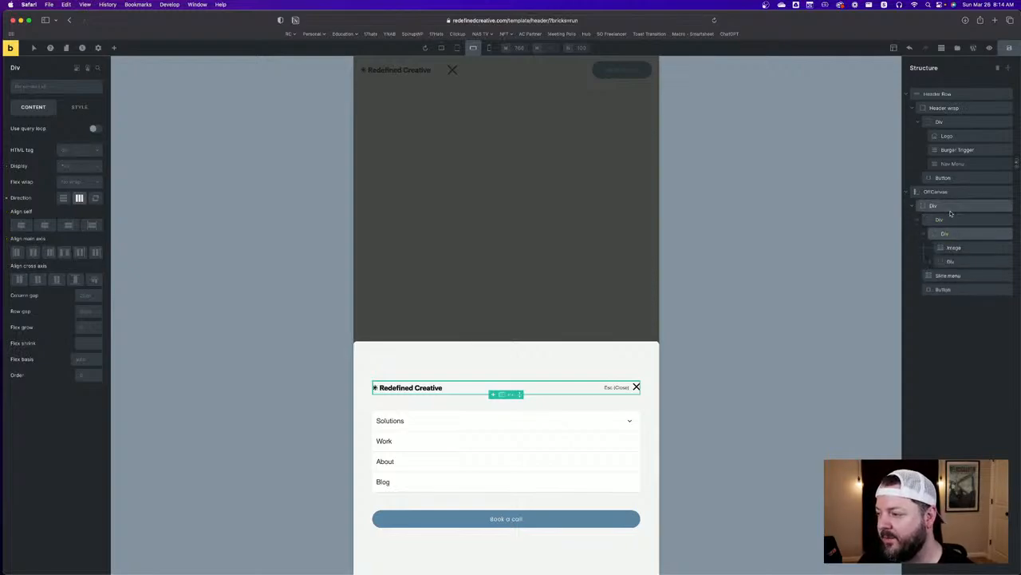
{"action": "left_click", "coordinate": [950, 220]}
{"action": "left_click", "coordinate": [961, 235]}
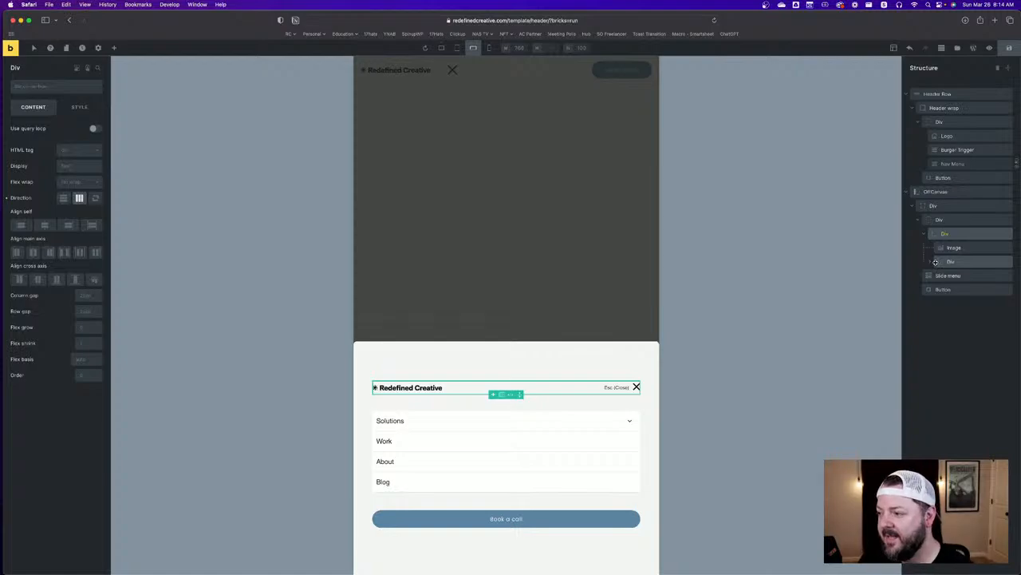
{"action": "left_click", "coordinate": [930, 262]}
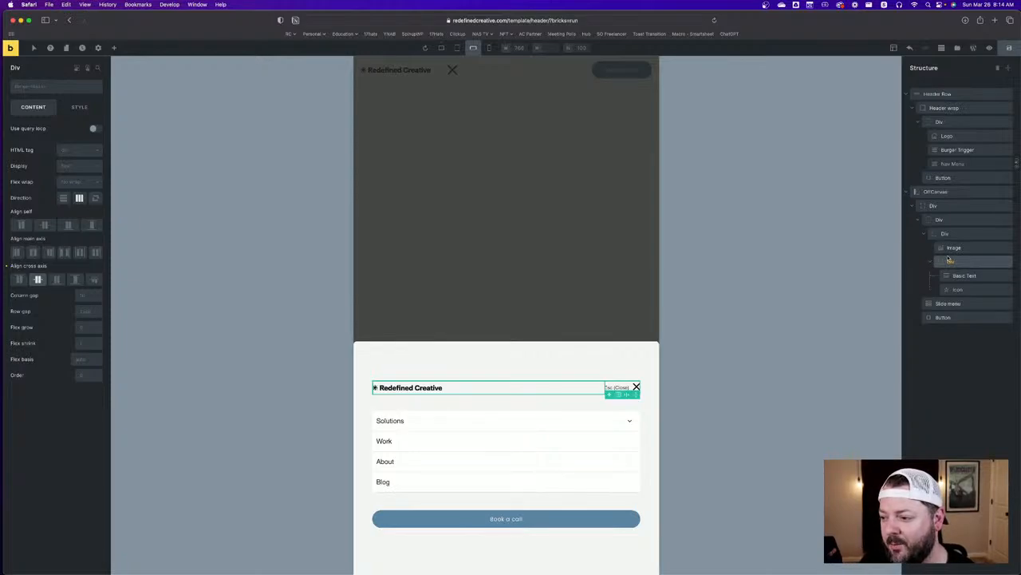
Walk through the panel's structure from the outer Div through the inner Divs and logo Image to the close label's Basic Text
{"action": "left_click", "coordinate": [955, 205]}
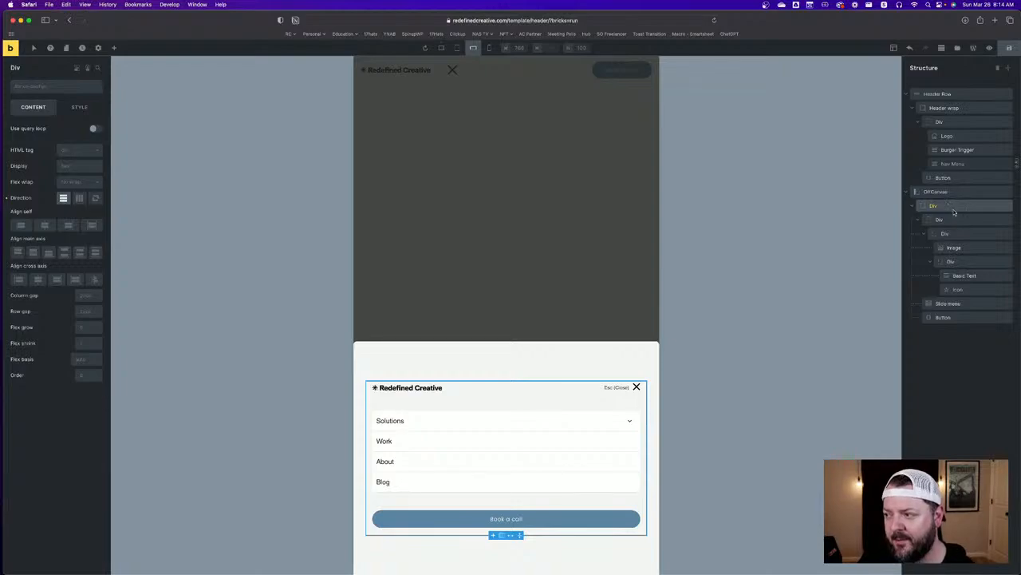
{"action": "left_click", "coordinate": [953, 220]}
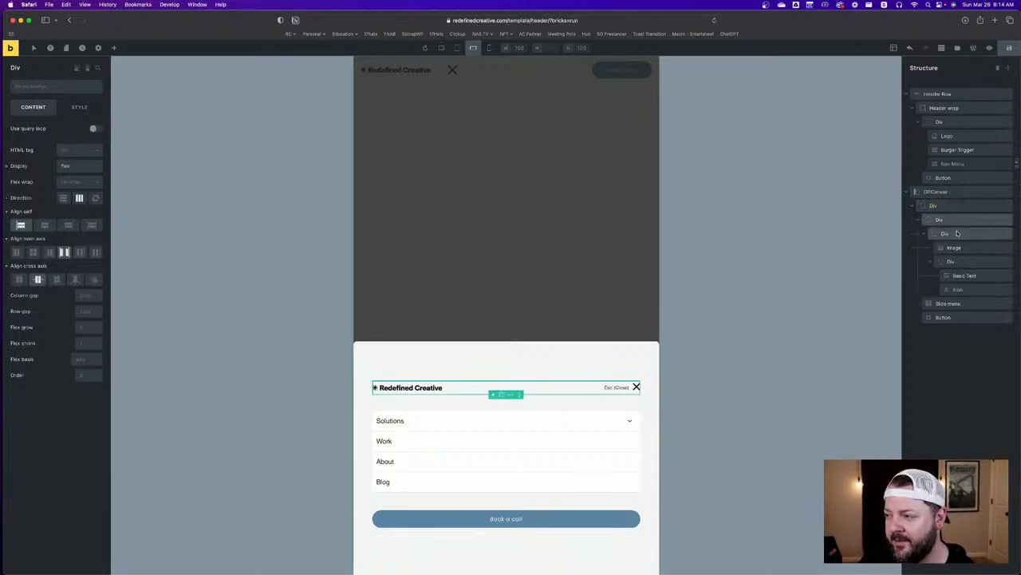
{"action": "left_click", "coordinate": [954, 234]}
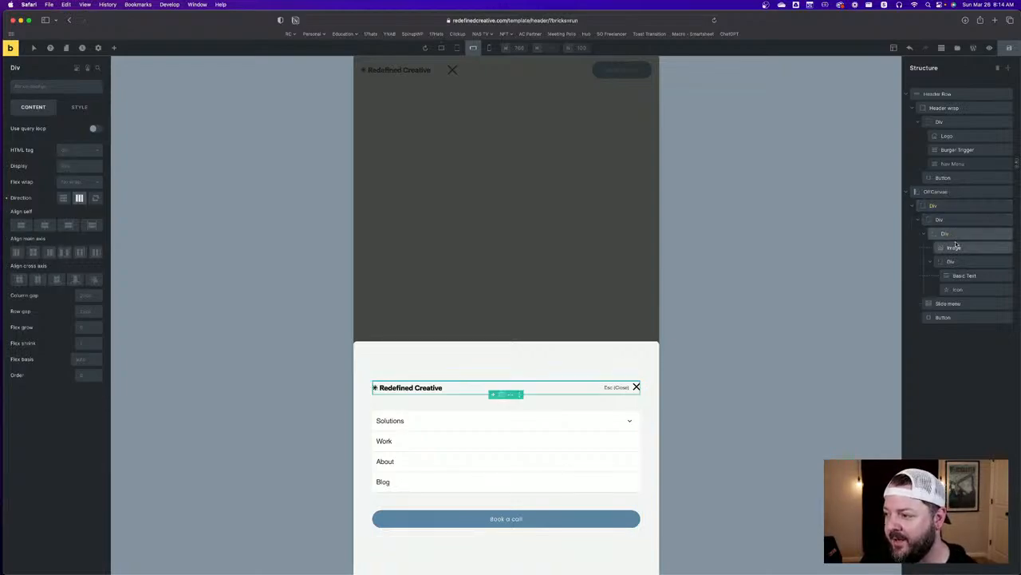
{"action": "left_click", "coordinate": [958, 247]}
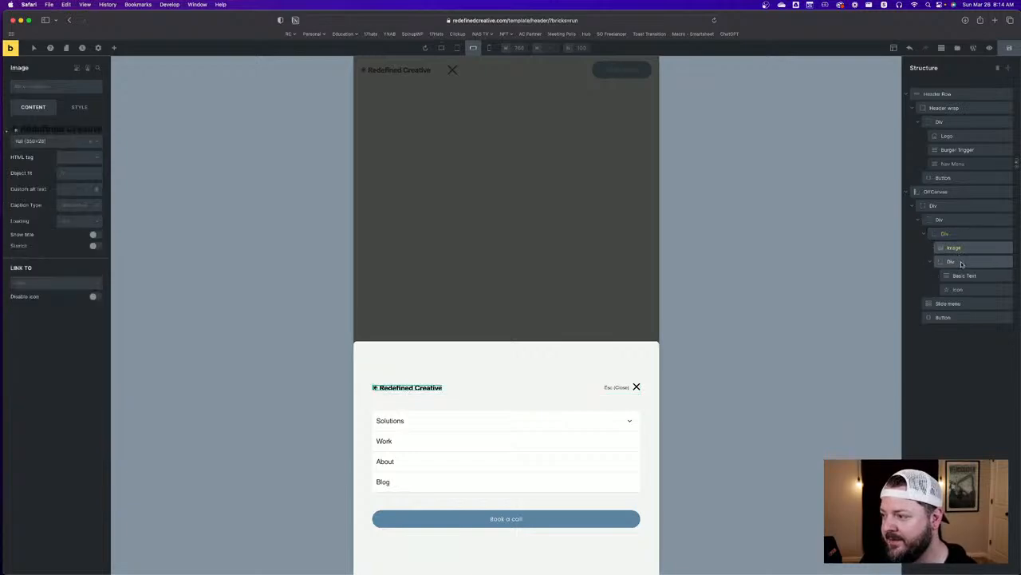
{"action": "left_click", "coordinate": [961, 262]}
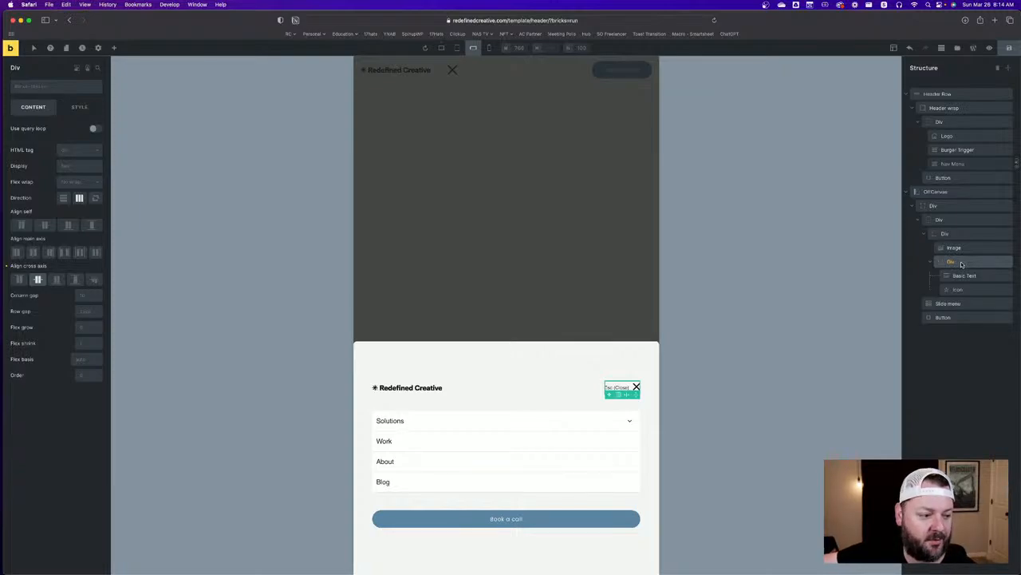
{"action": "left_click", "coordinate": [964, 275]}
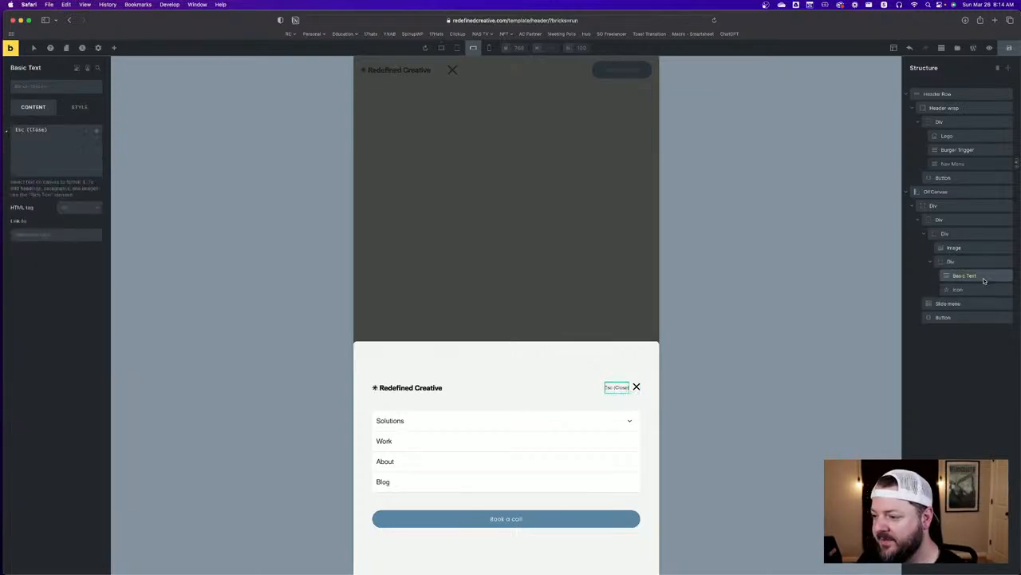
Select the close Icon and highlight its external link URL, #closemenu
{"action": "left_click", "coordinate": [974, 290]}
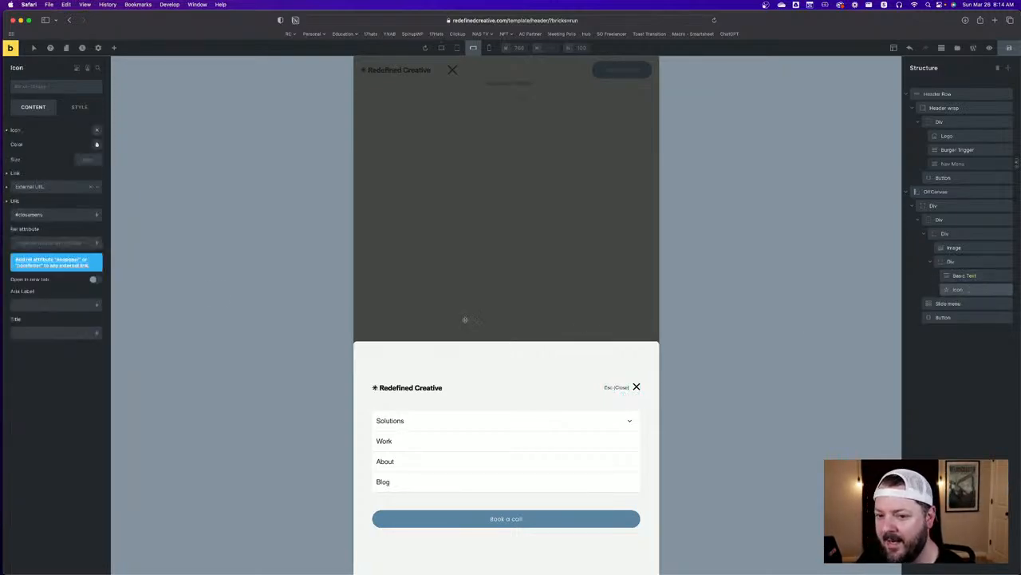
{"action": "left_click_drag", "start_coordinate": [42, 216], "coordinate": [7, 213]}
{"action": "left_click", "coordinate": [35, 214]}
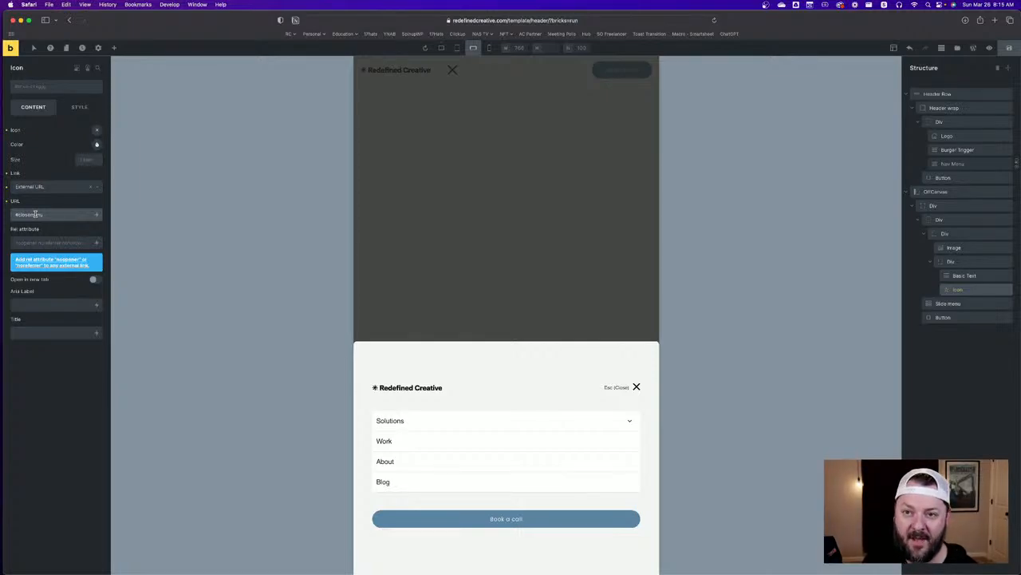
Recheck the OffCanvas's content and style settings and return to the close Icon's link URL without changing it
{"action": "left_click", "coordinate": [957, 194]}
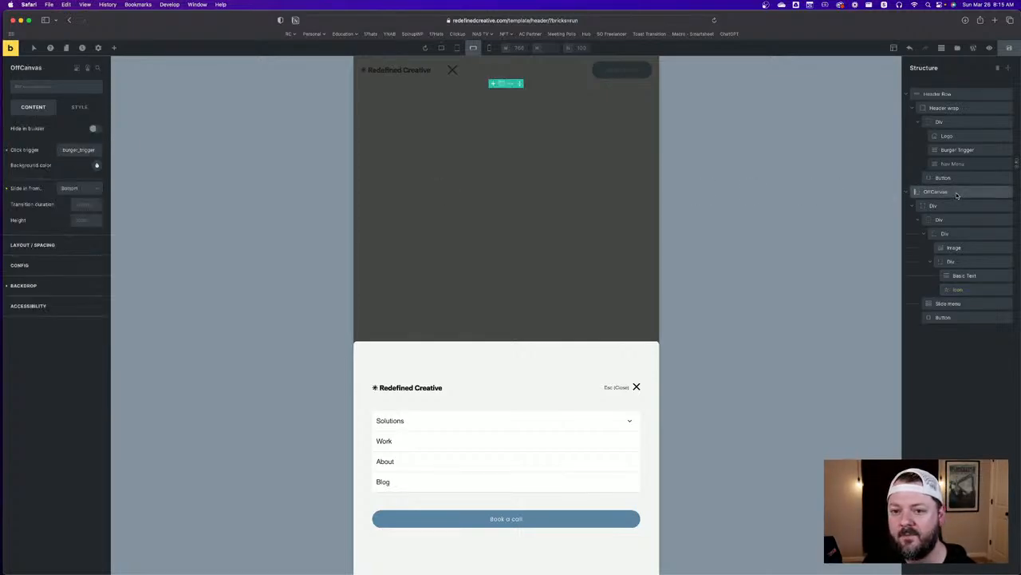
{"action": "left_click", "coordinate": [79, 107]}
{"action": "left_click", "coordinate": [39, 107]}
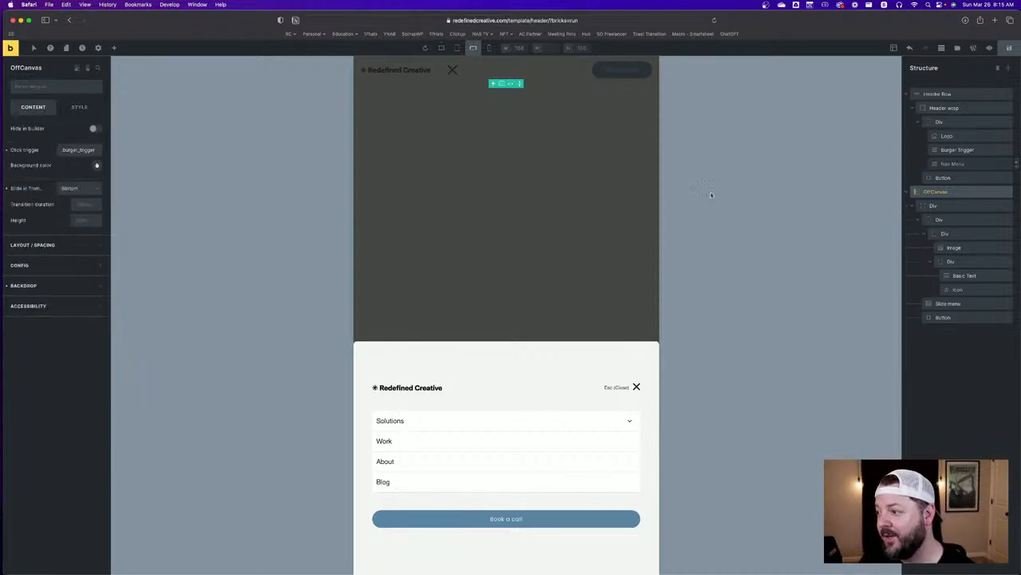
{"action": "left_click", "coordinate": [957, 289]}
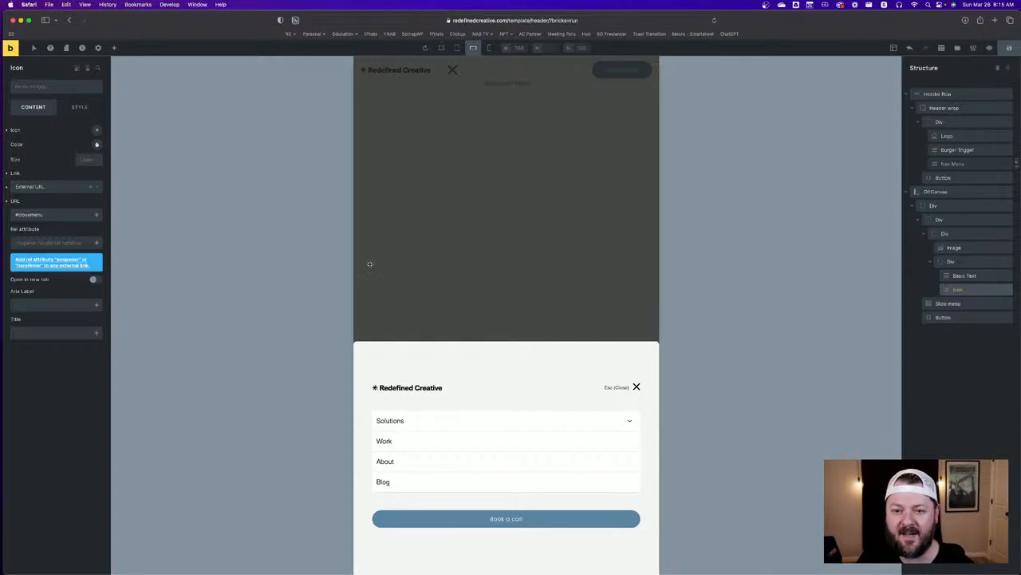
{"action": "left_click", "coordinate": [56, 215]}
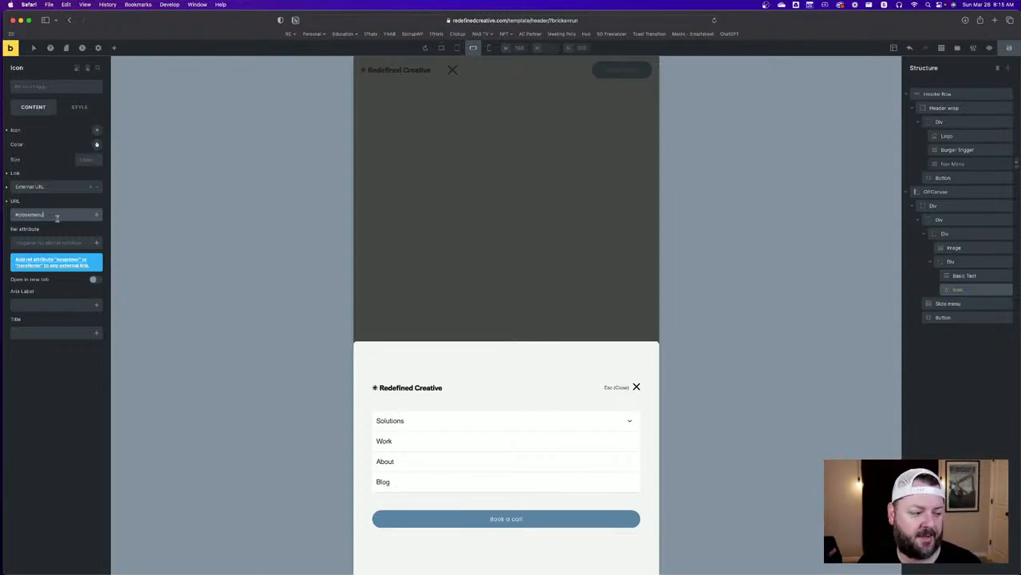
Collapse the logo row's nested Divs and bring up the Slide menu element's settings
{"action": "left_click", "coordinate": [931, 262]}
{"action": "left_click", "coordinate": [929, 234]}
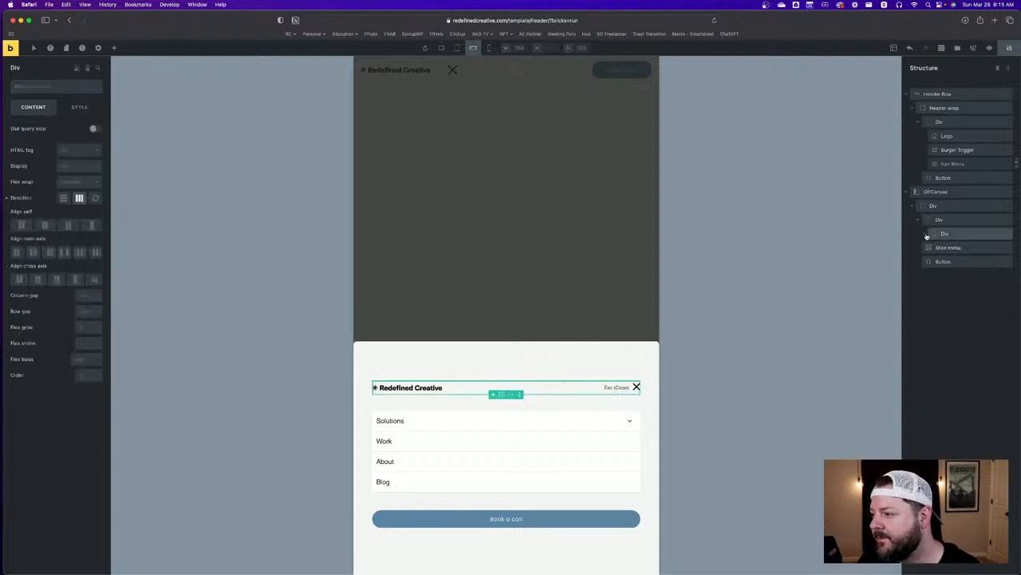
{"action": "left_click", "coordinate": [967, 248]}
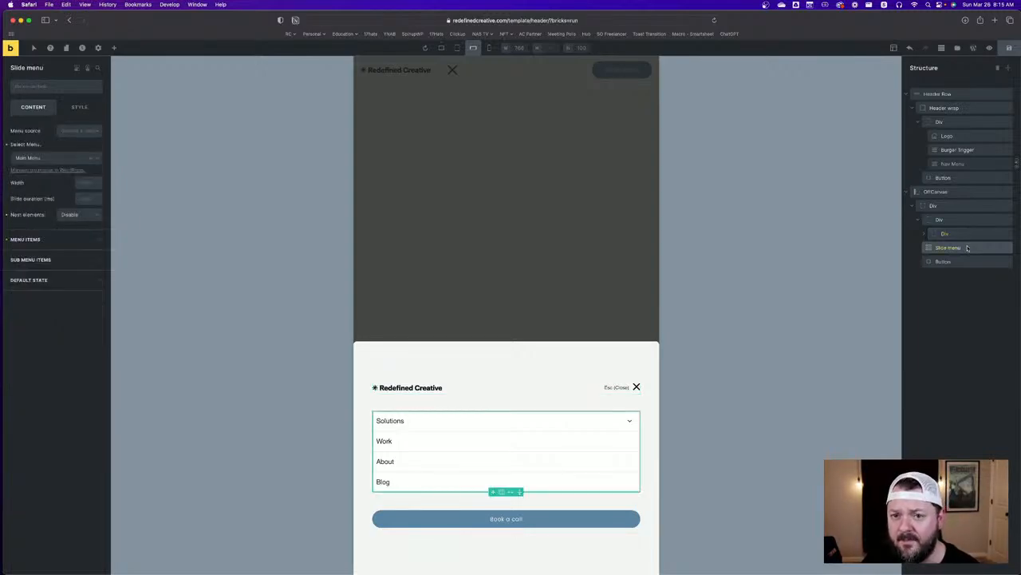
Search the available elements for "slide" to locate the Slide menu element, and clear the search
{"action": "left_click", "coordinate": [113, 48]}
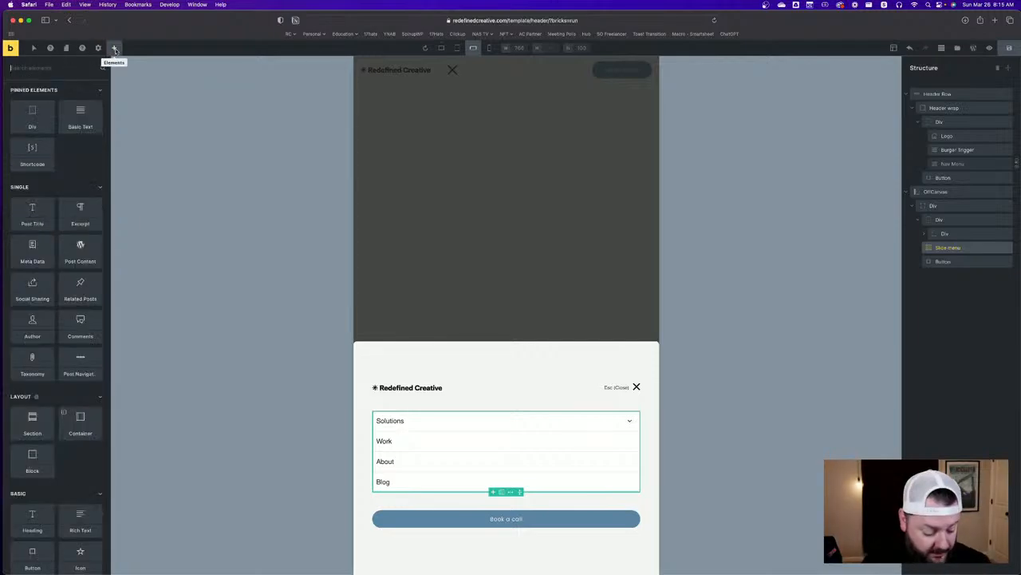
{"action": "type", "text": "slide"}
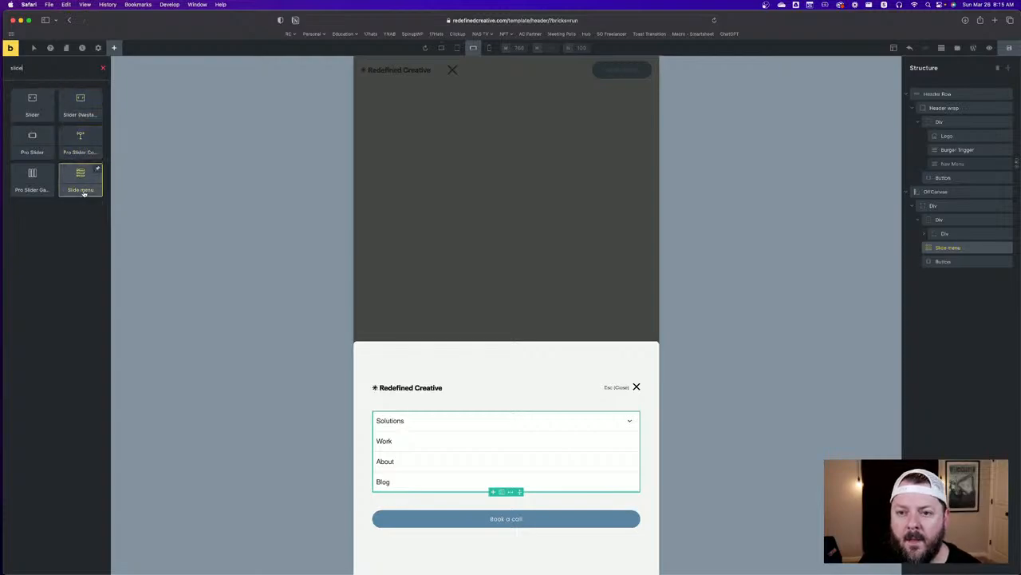
{"action": "left_click", "coordinate": [103, 67]}
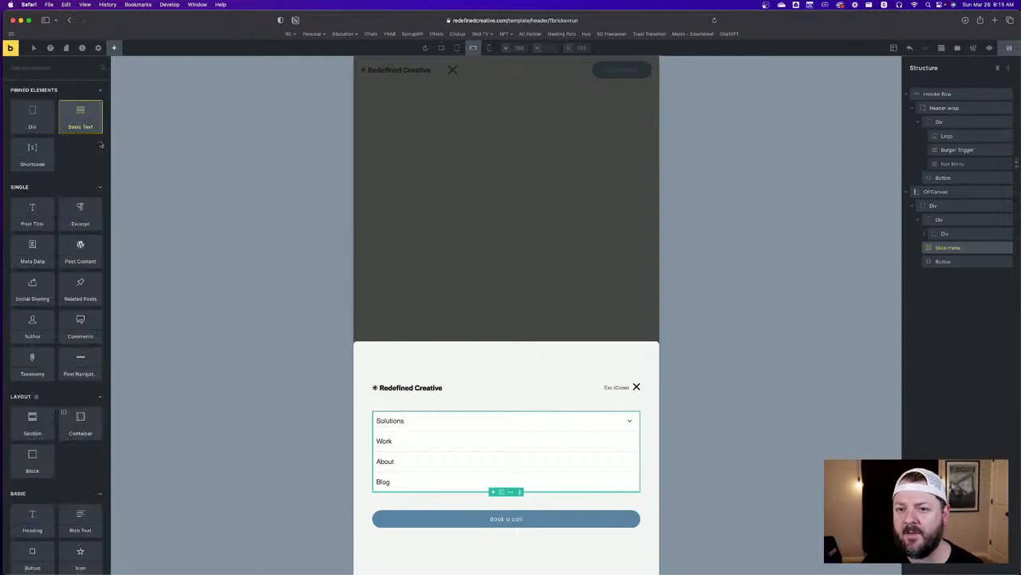
Demonstrate the Slide menu on the canvas by expanding the Solutions submenu and collapsing it again
{"action": "left_click", "coordinate": [630, 422]}
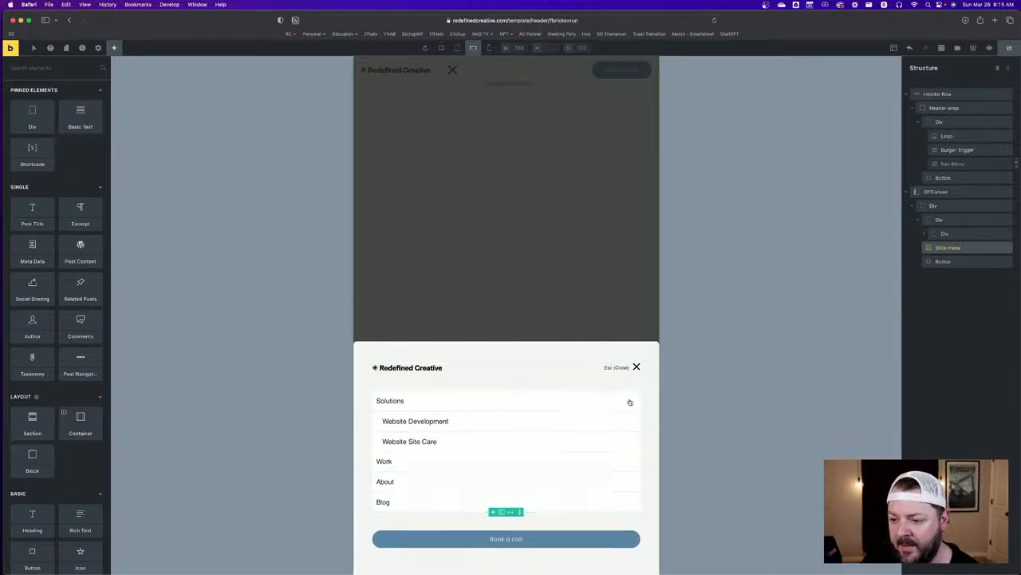
{"action": "left_click", "coordinate": [630, 400]}
{"action": "left_click", "coordinate": [628, 420]}
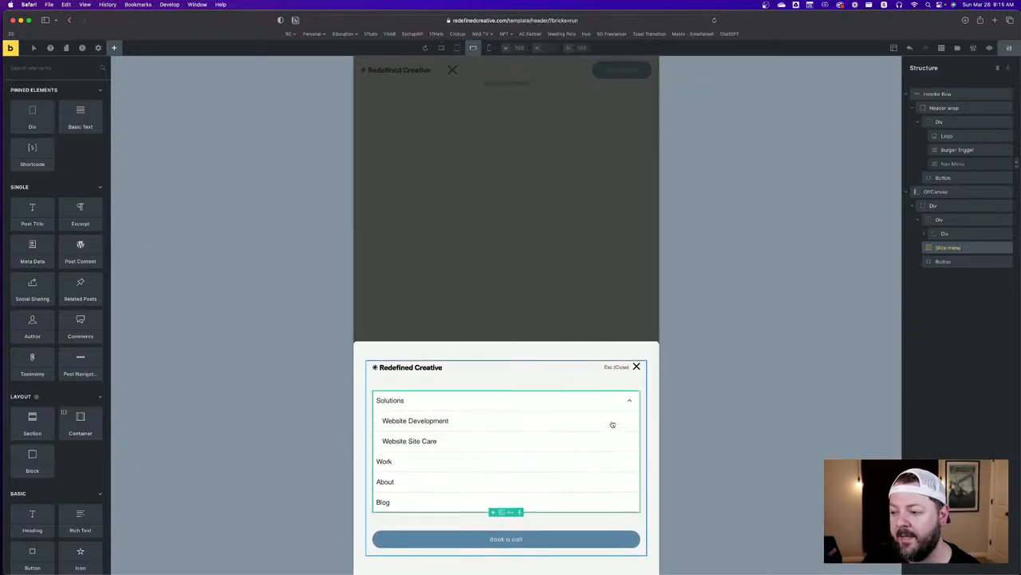
{"action": "left_click", "coordinate": [635, 402]}
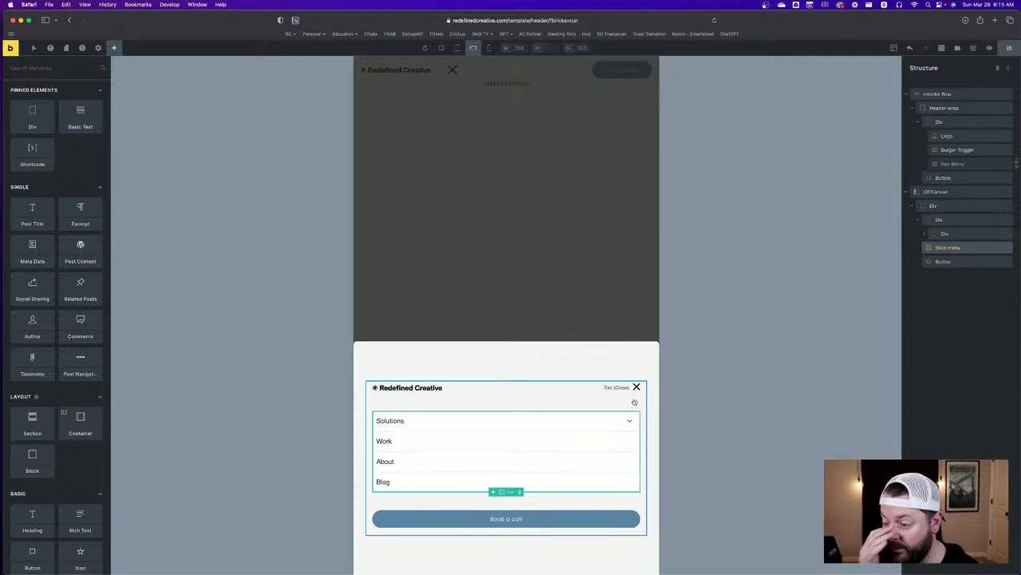
Check the settings of the OffCanvas's Book a call button and switch the canvas to the desktop breakpoint
{"action": "left_click", "coordinate": [946, 263]}
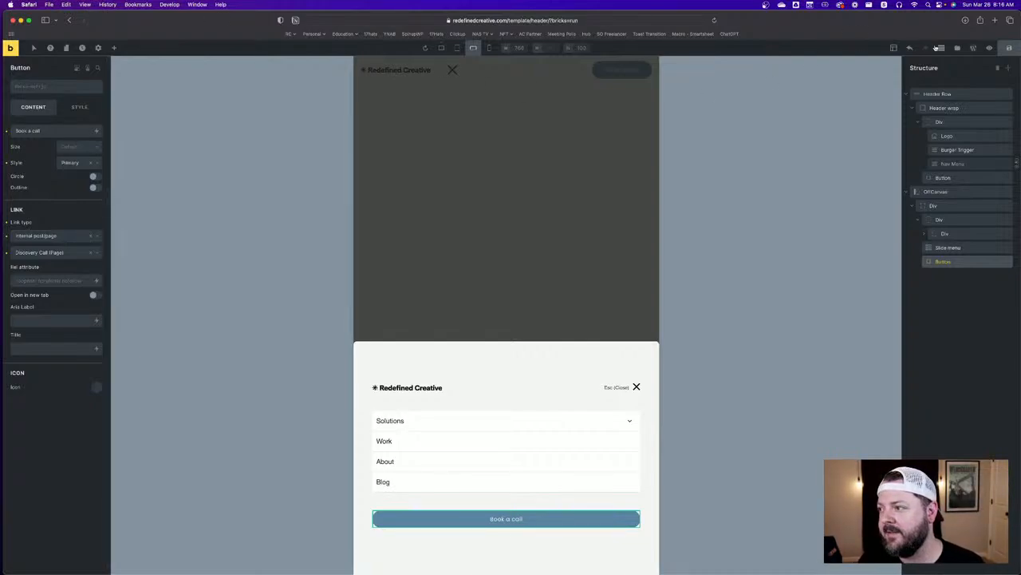
{"action": "left_click", "coordinate": [442, 47]}
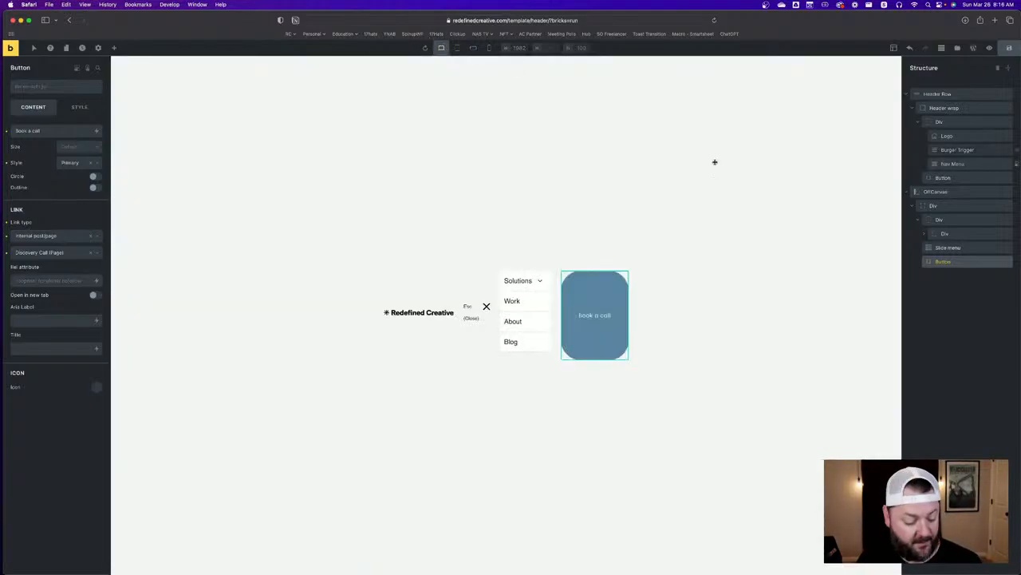
Deselect the Book a call button and switch the canvas through tablet portrait to the mobile landscape breakpoint
{"action": "left_click", "coordinate": [627, 148]}
{"action": "left_click", "coordinate": [457, 47]}
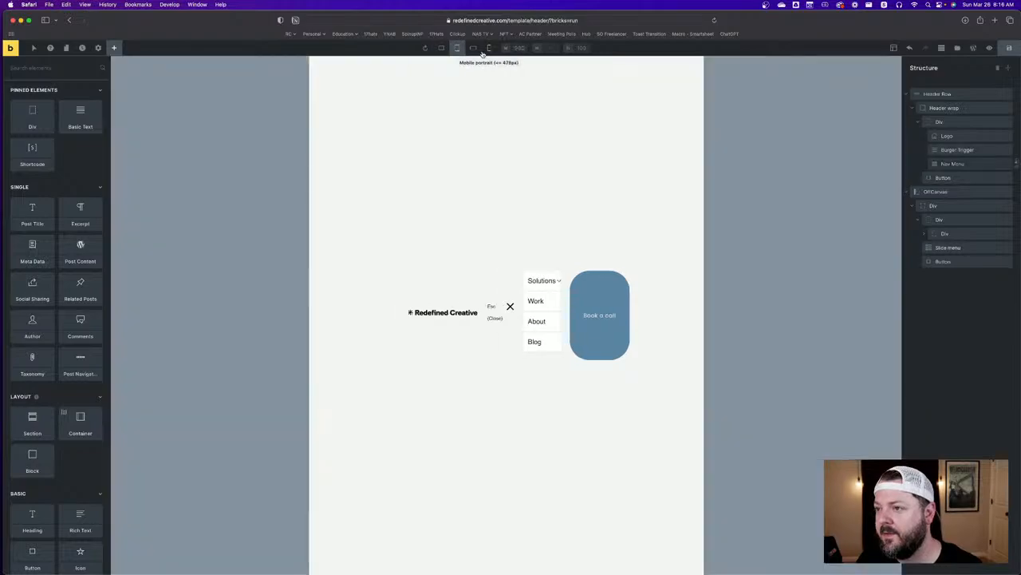
{"action": "left_click", "coordinate": [473, 47]}
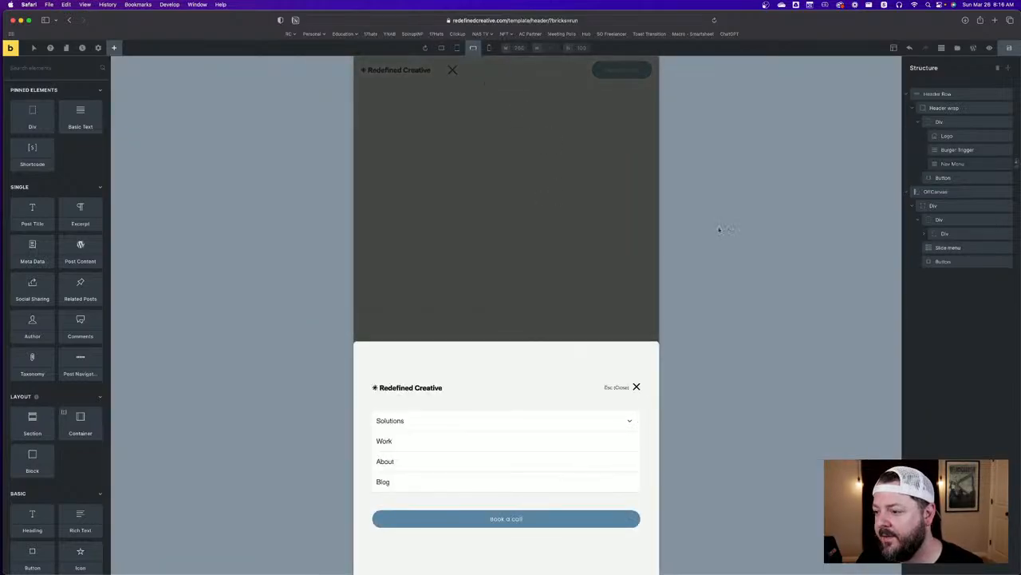
Demonstrate the OffCanvas element's Hide in builder option by enabling it and disabling it again
{"action": "left_click", "coordinate": [935, 191]}
{"action": "left_click", "coordinate": [94, 129]}
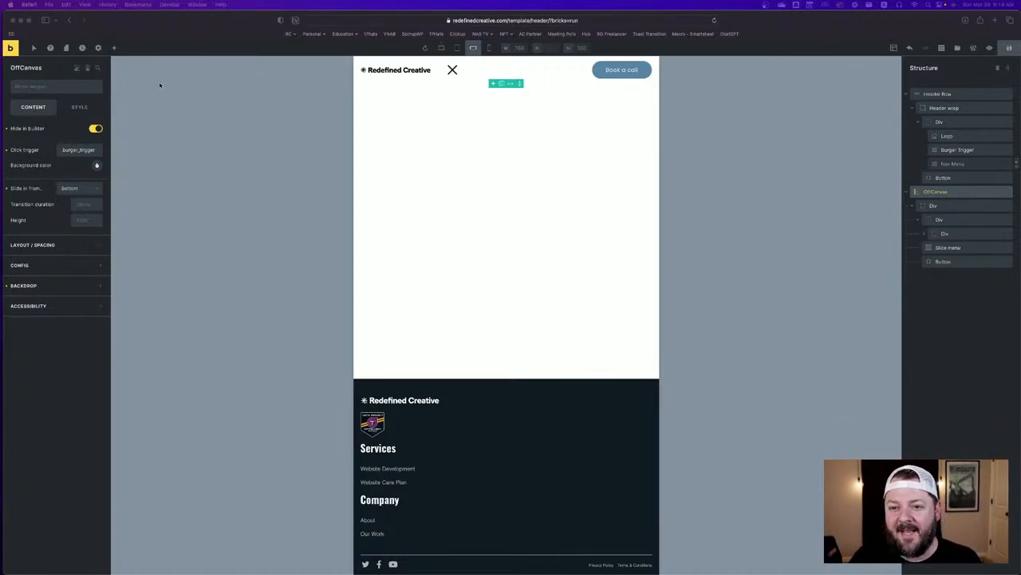
{"action": "left_click", "coordinate": [101, 129]}
{"action": "left_click", "coordinate": [99, 128]}
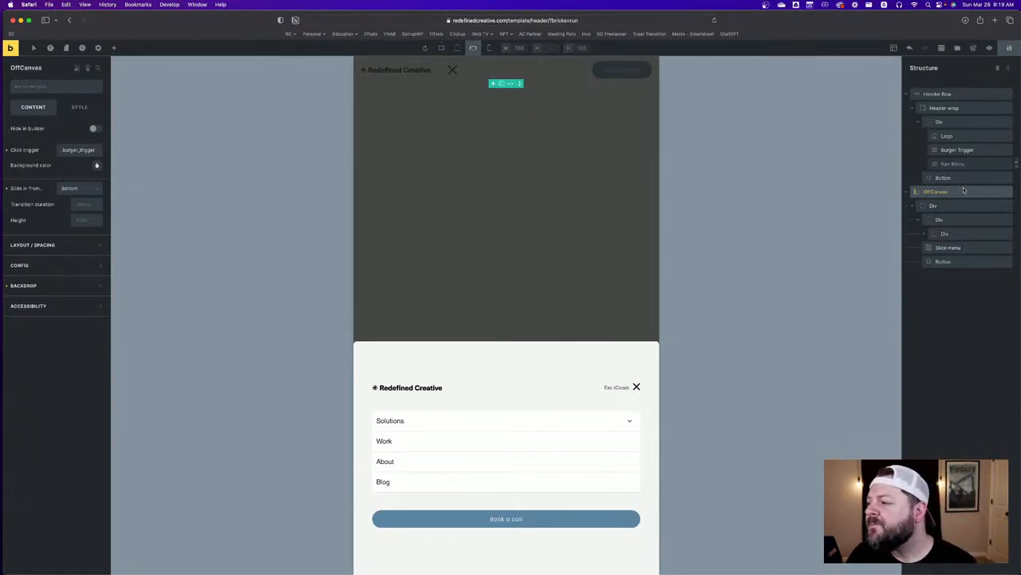
Review the elements nested in the OffCanvas: outer Div, logo row Div, Slide menu and Book a call button
{"action": "left_click", "coordinate": [958, 208]}
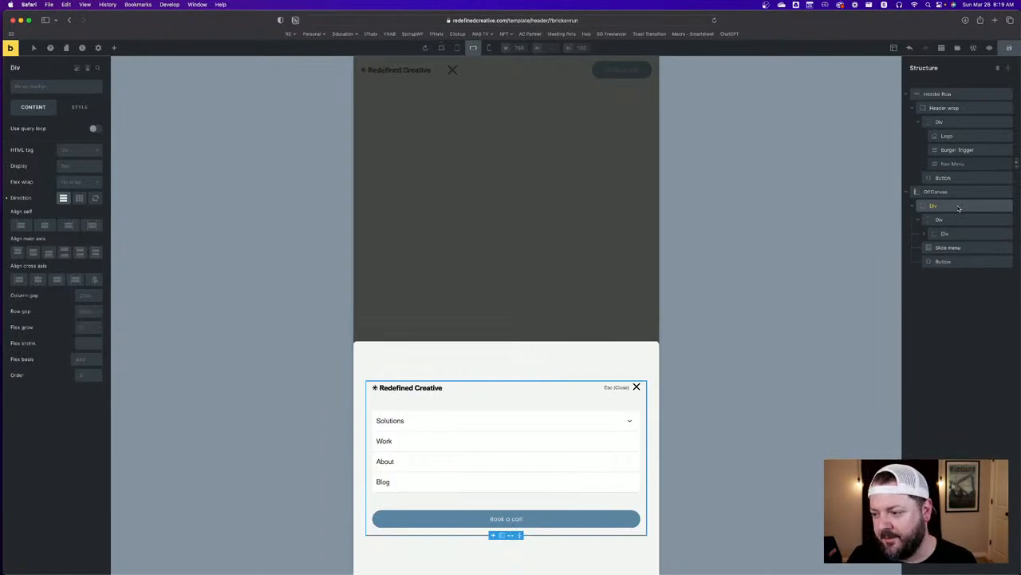
{"action": "left_click", "coordinate": [952, 219]}
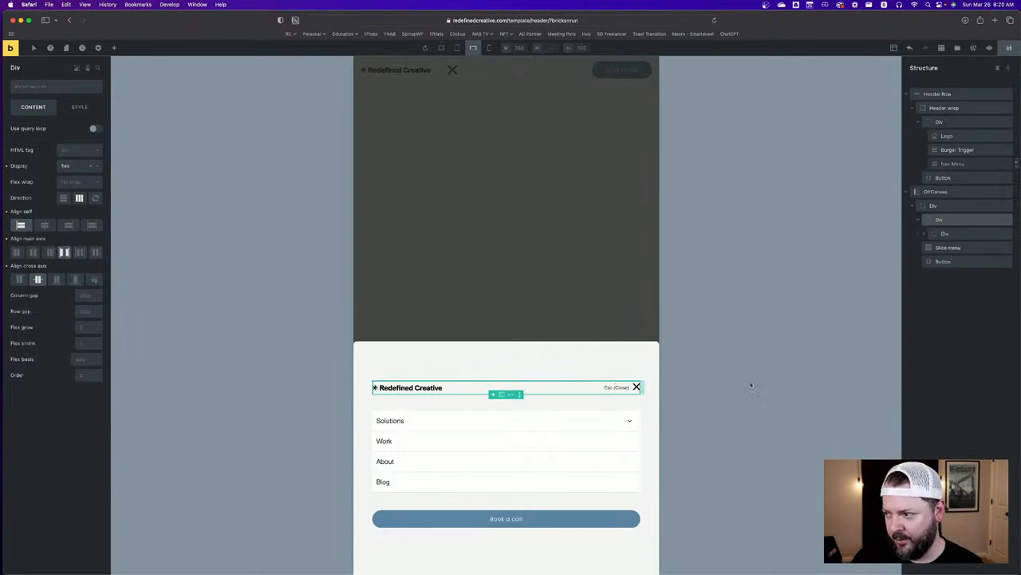
{"action": "left_click", "coordinate": [960, 248]}
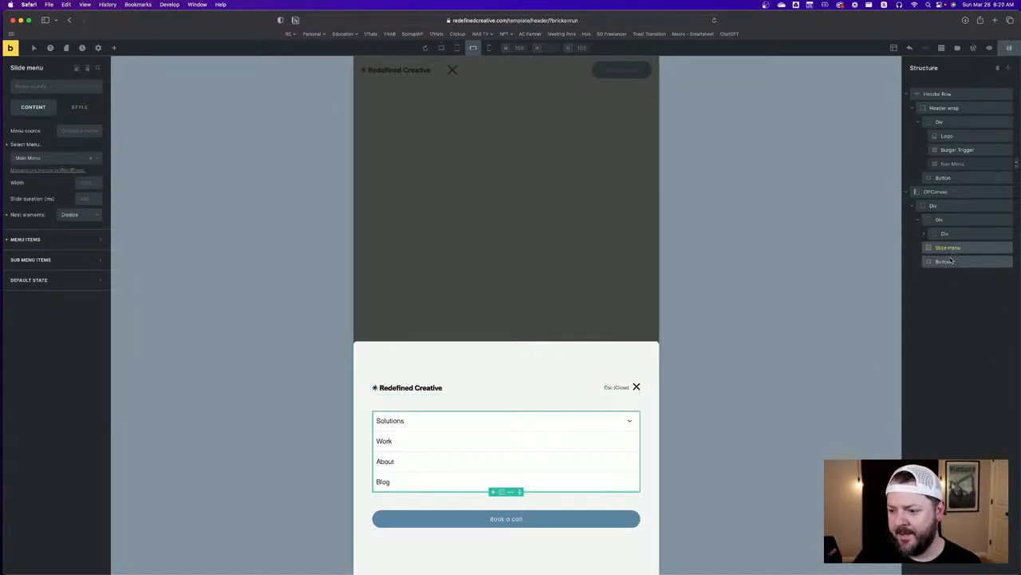
{"action": "left_click", "coordinate": [949, 261]}
{"action": "left_click", "coordinate": [955, 248]}
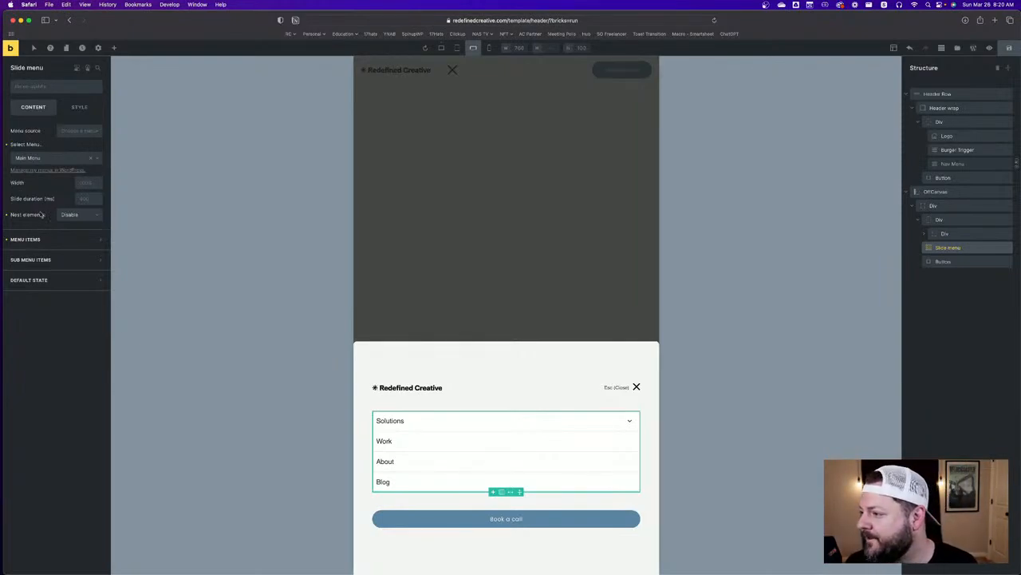
{"action": "left_click", "coordinate": [946, 262]}
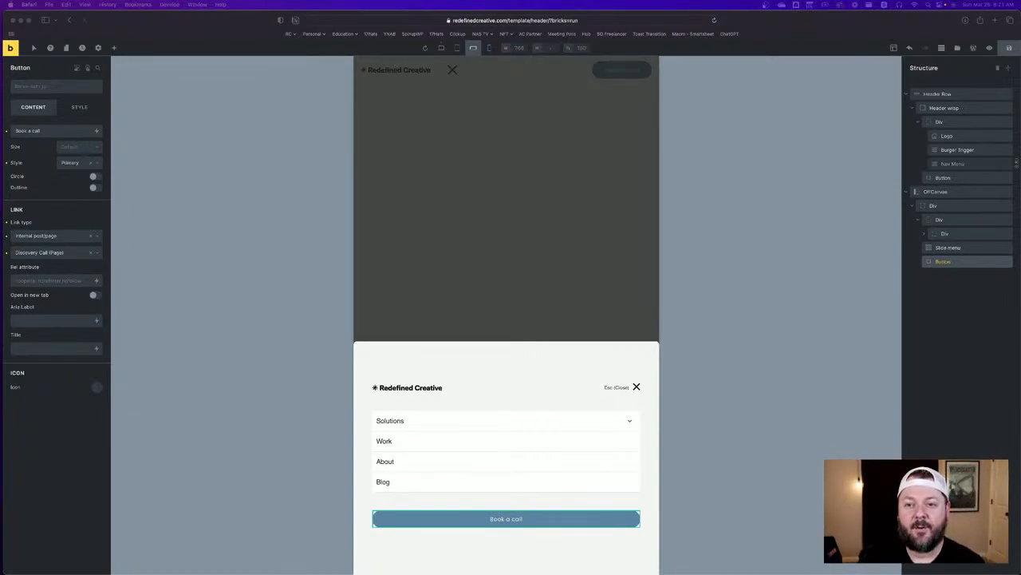
{"action": "left_click", "coordinate": [265, 150]}
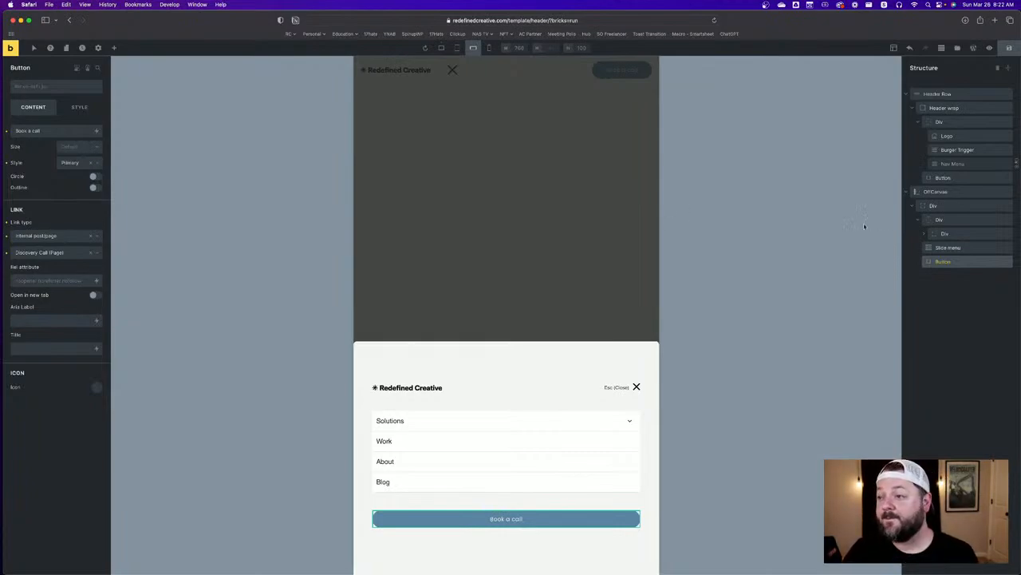
Leave the builder for the live site's front page and narrow the browser window to mobile width
{"action": "left_click", "coordinate": [973, 48]}
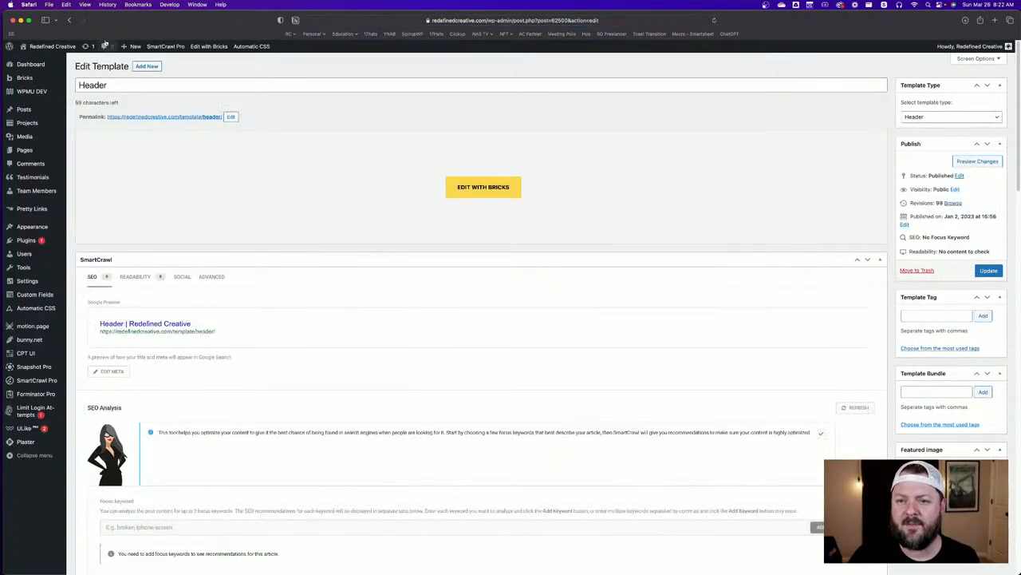
{"action": "left_click", "coordinate": [53, 46]}
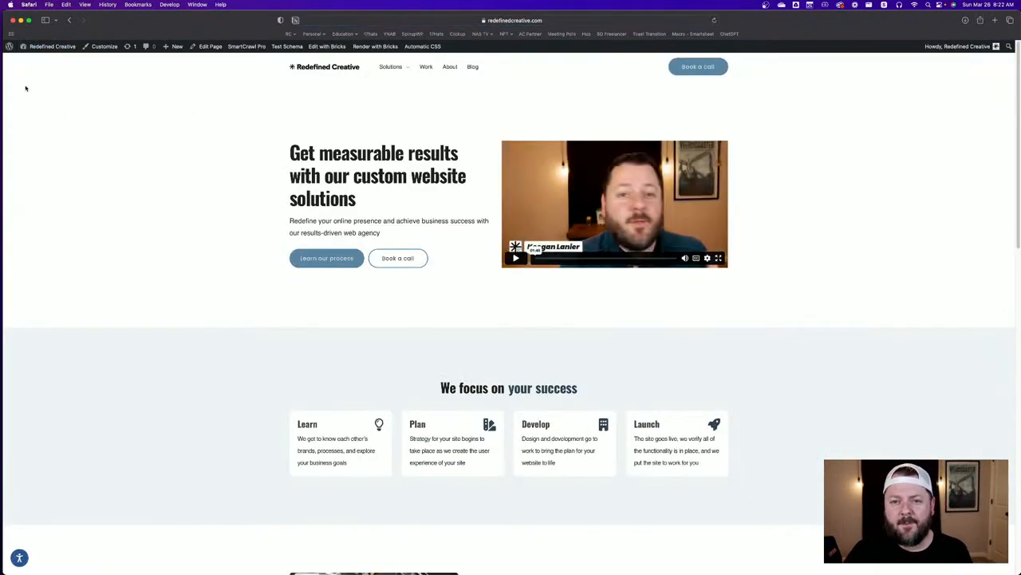
{"action": "left_click_drag", "start_coordinate": [4, 68], "coordinate": [794, 110]}
Demonstrate the slide-up menu on the live page by toggling it repeatedly with the header's burger icon
{"action": "left_click", "coordinate": [890, 72]}
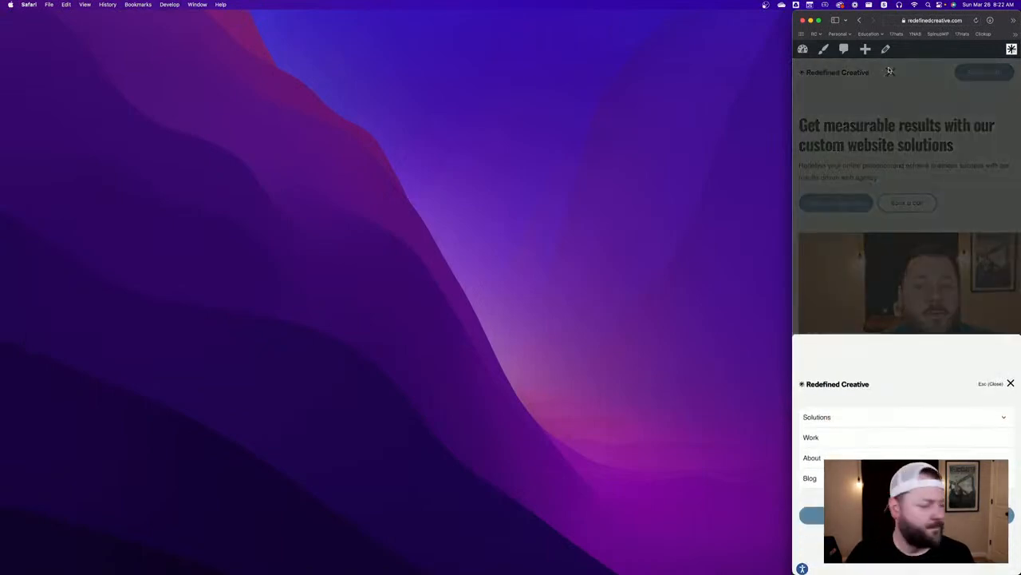
{"action": "left_click", "coordinate": [891, 72]}
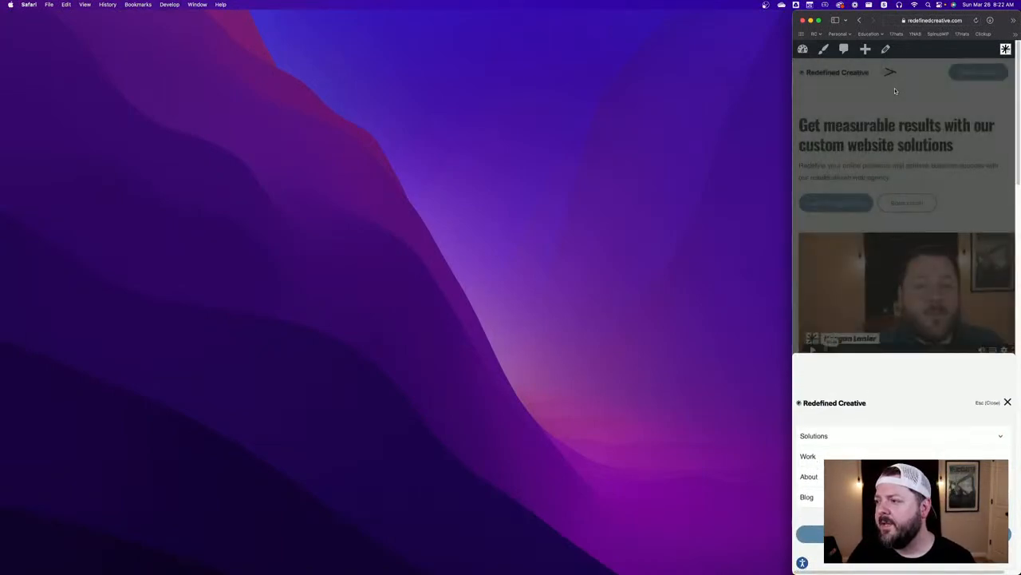
{"action": "left_click", "coordinate": [890, 73]}
{"action": "left_click", "coordinate": [892, 74]}
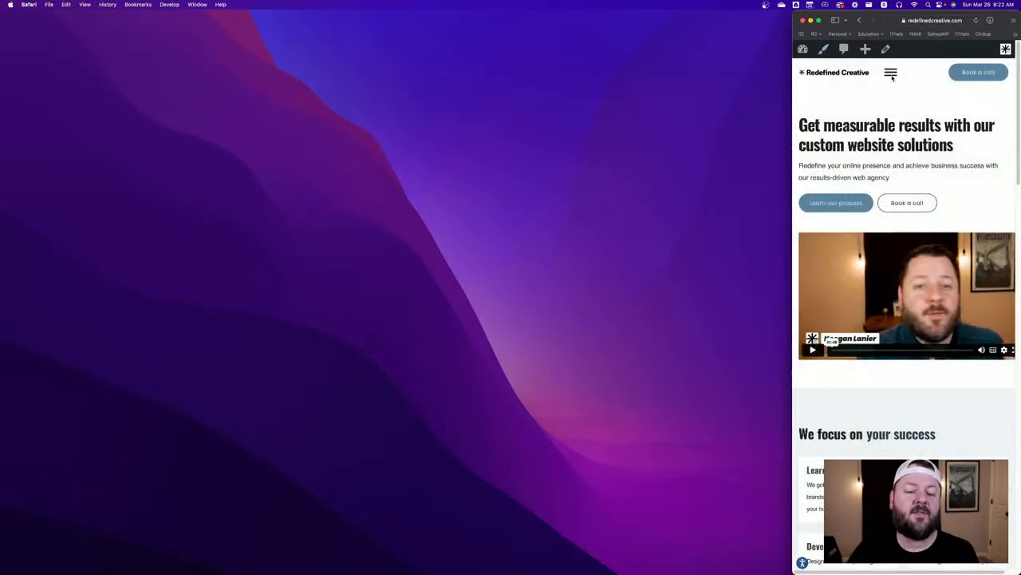
{"action": "left_click_drag", "start_coordinate": [916, 510], "coordinate": [664, 499]}
{"action": "left_click", "coordinate": [914, 103]}
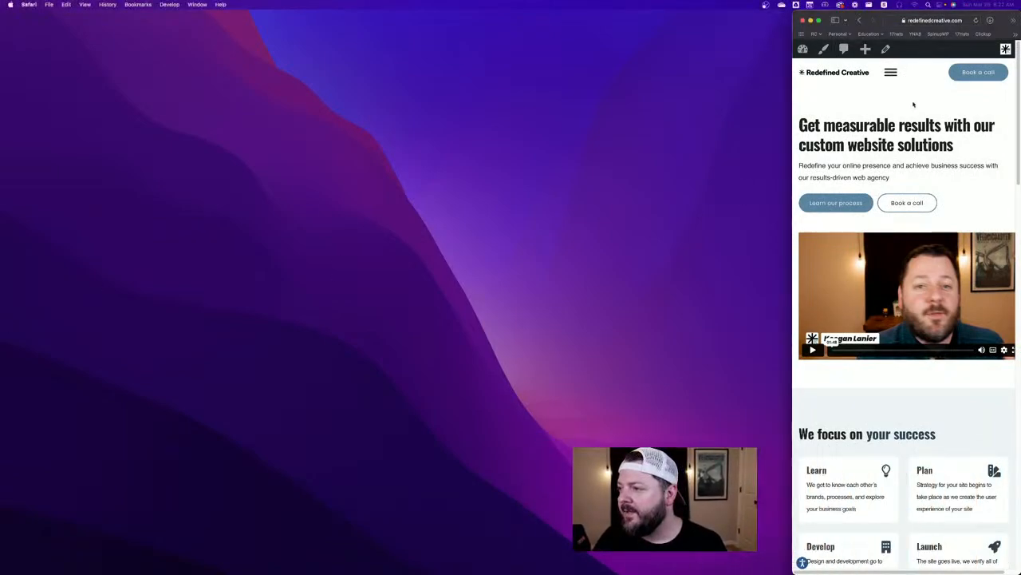
{"action": "left_click", "coordinate": [892, 72]}
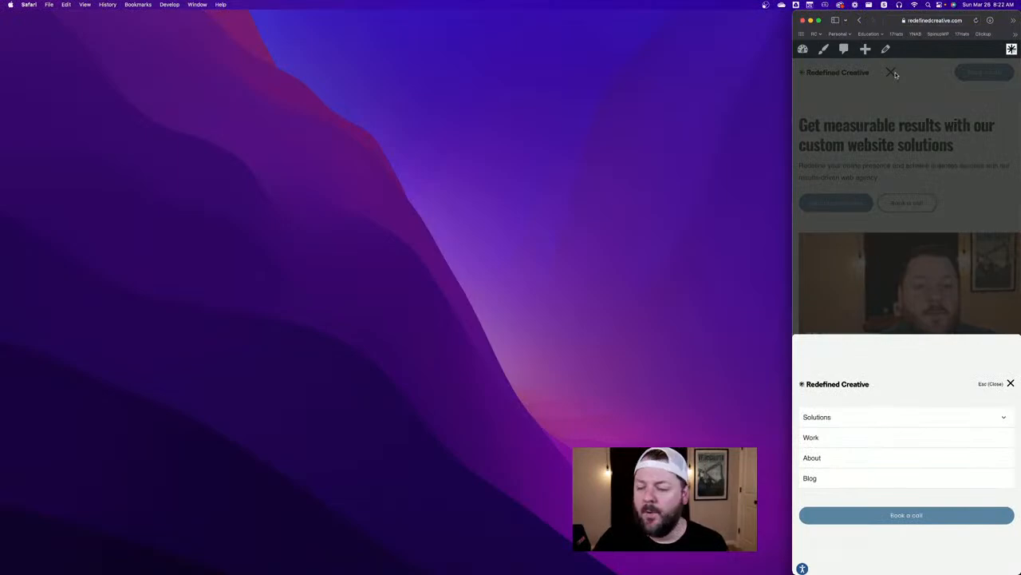
{"action": "left_click", "coordinate": [893, 73]}
{"action": "left_click", "coordinate": [893, 73]}
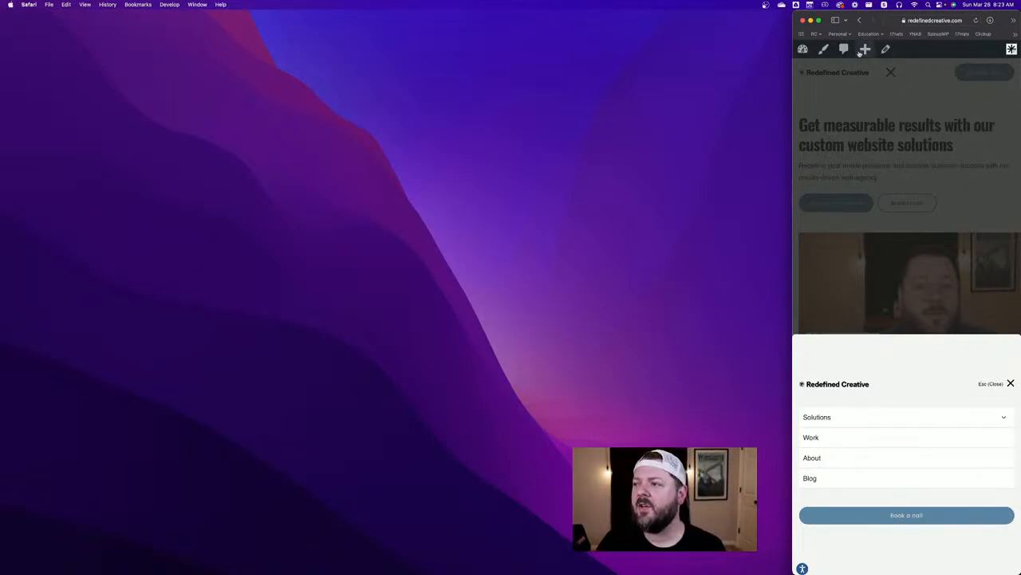
Widen the browser window back to desktop width and close the open OffCanvas menu
{"action": "left_click", "coordinate": [790, 26]}
{"action": "left_click", "coordinate": [795, 33]}
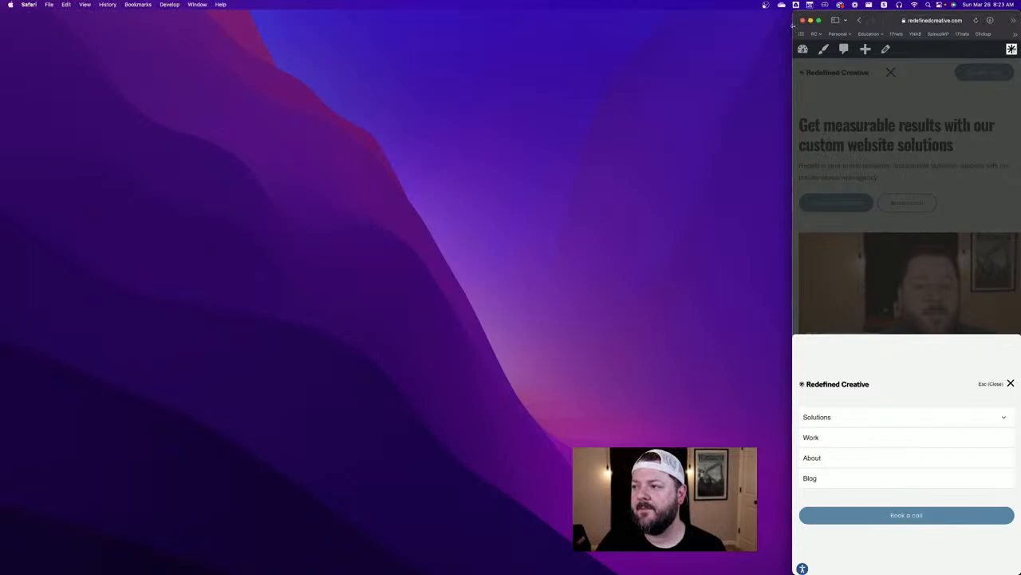
{"action": "left_click_drag", "start_coordinate": [792, 25], "coordinate": [16, 91]}
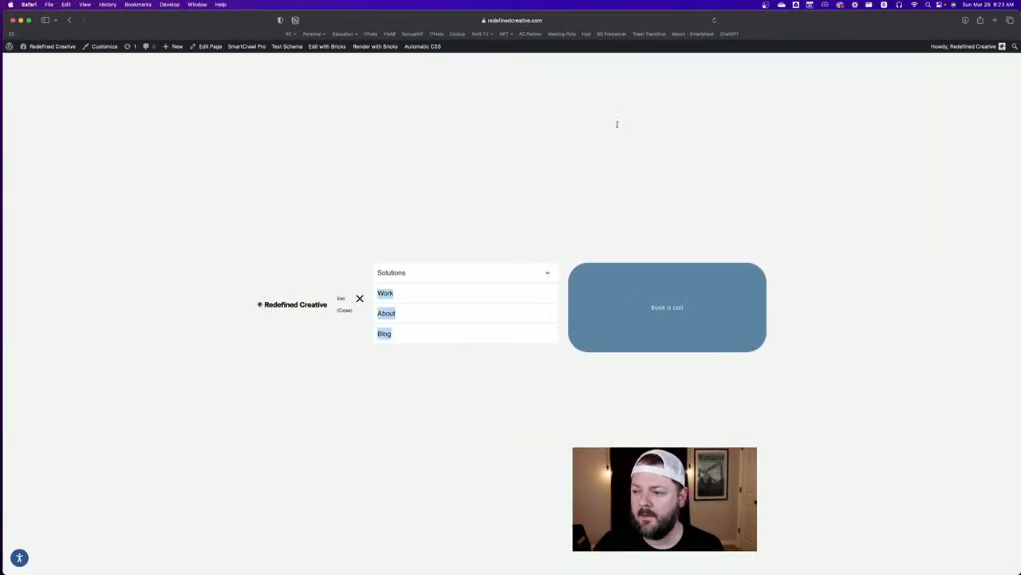
{"action": "left_click", "coordinate": [358, 298]}
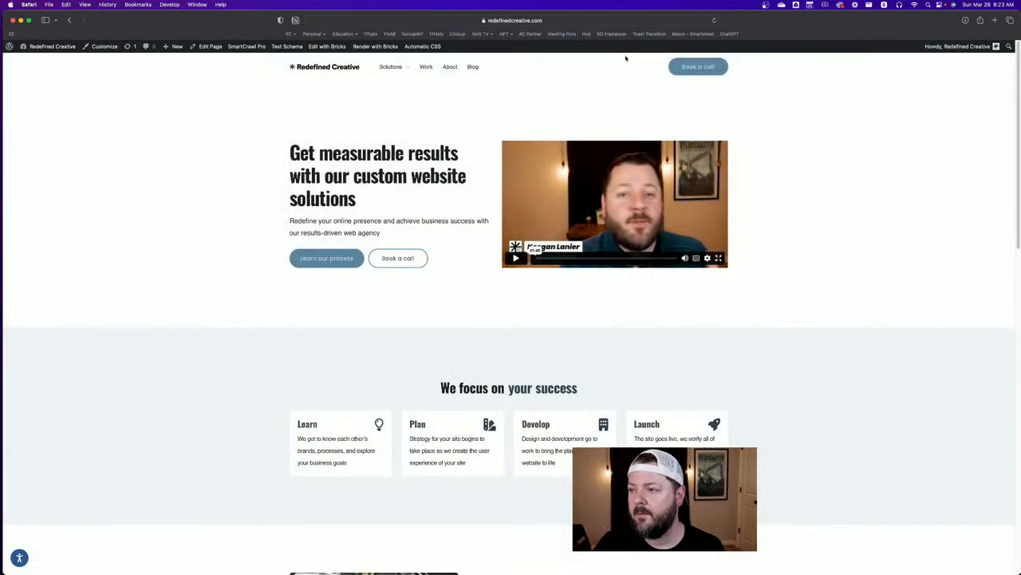
Search the web for "brickextras" in a new browser tab and open the BricksExtras website
{"action": "left_click", "coordinate": [993, 20]}
{"action": "type", "text": "bricke"}
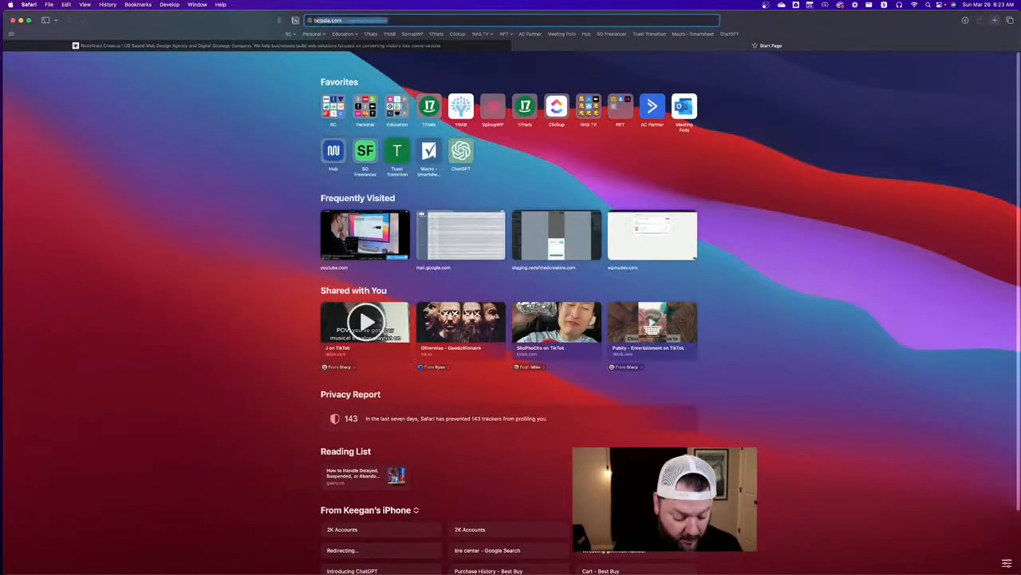
{"action": "type", "text": "xtras"}
{"action": "key", "text": "Return"}
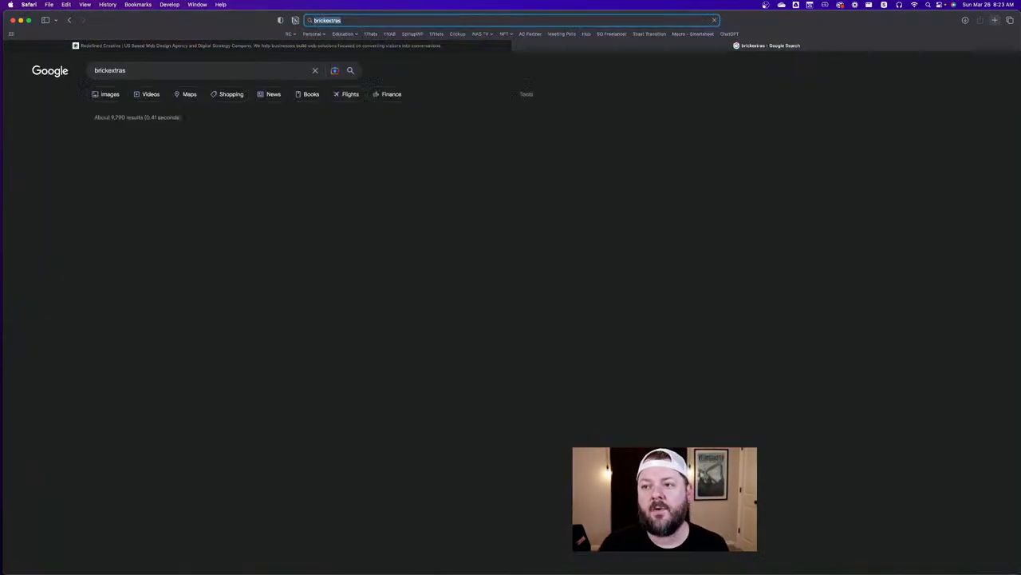
{"action": "left_click", "coordinate": [165, 166]}
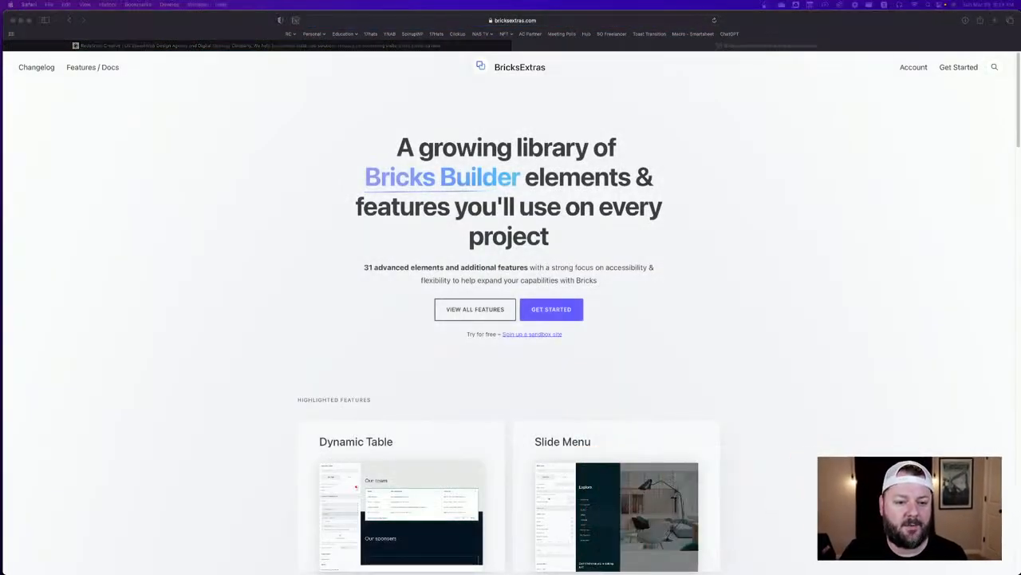
{"action": "left_click", "coordinate": [779, 169]}
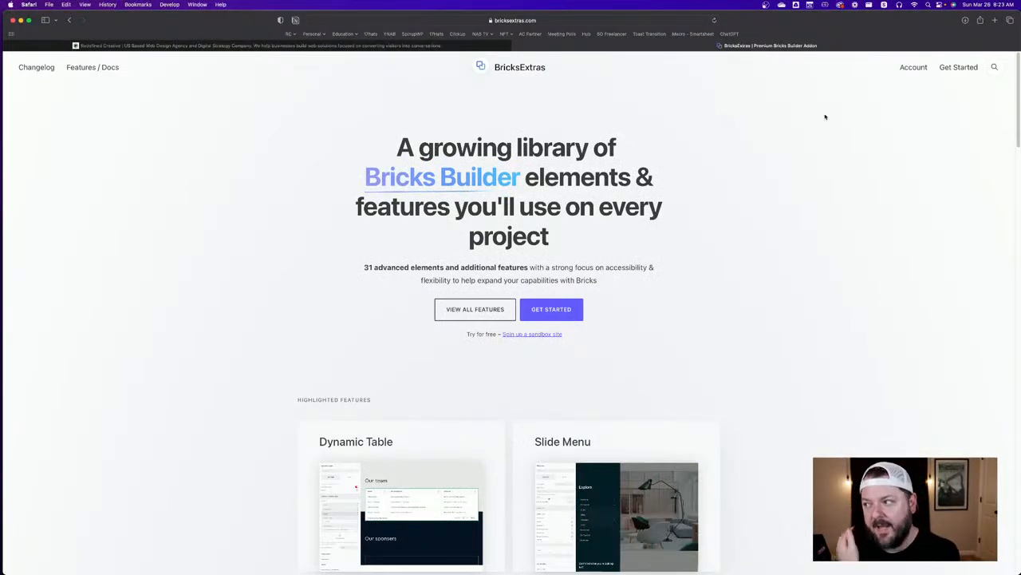
Check the BricksExtras Get Started pricing page and read the OffCanvas page in the documentation
{"action": "left_click", "coordinate": [556, 313]}
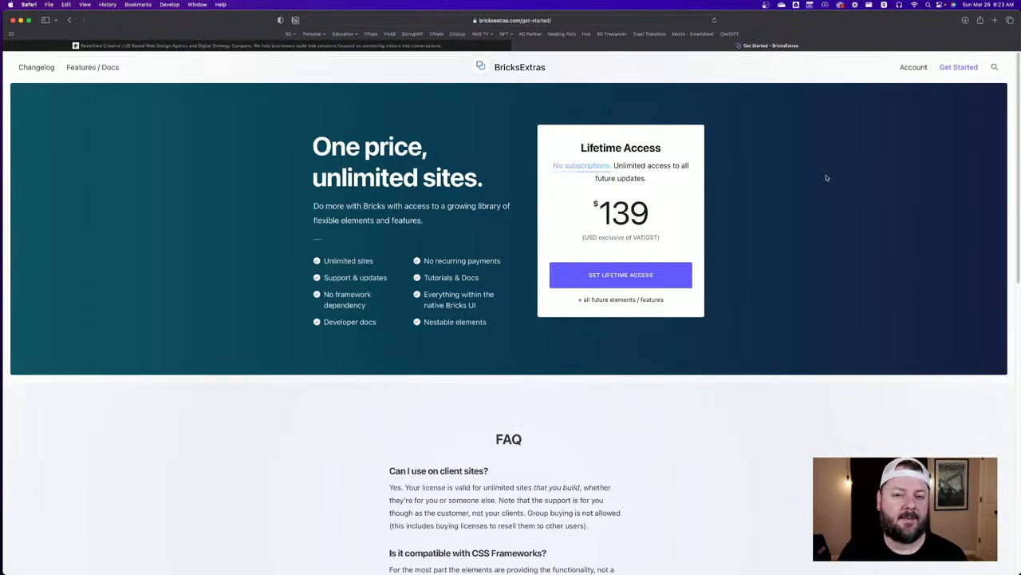
{"action": "left_click", "coordinate": [82, 69]}
{"action": "scroll", "coordinate": [399, 184], "scroll_direction": "down", "scroll_amount": 2}
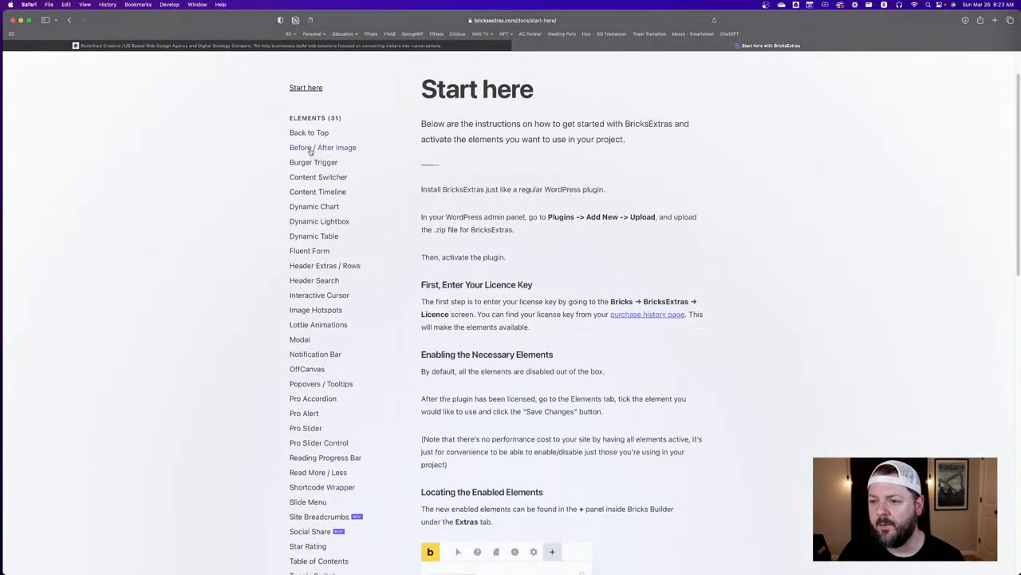
{"action": "left_click", "coordinate": [312, 367]}
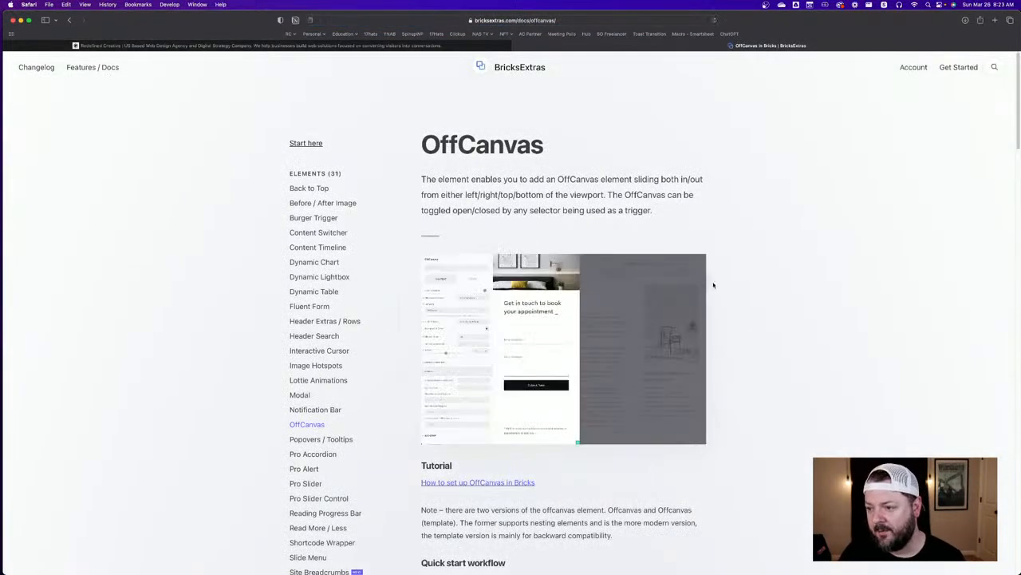
{"action": "scroll", "coordinate": [711, 286], "scroll_direction": "down", "scroll_amount": 2}
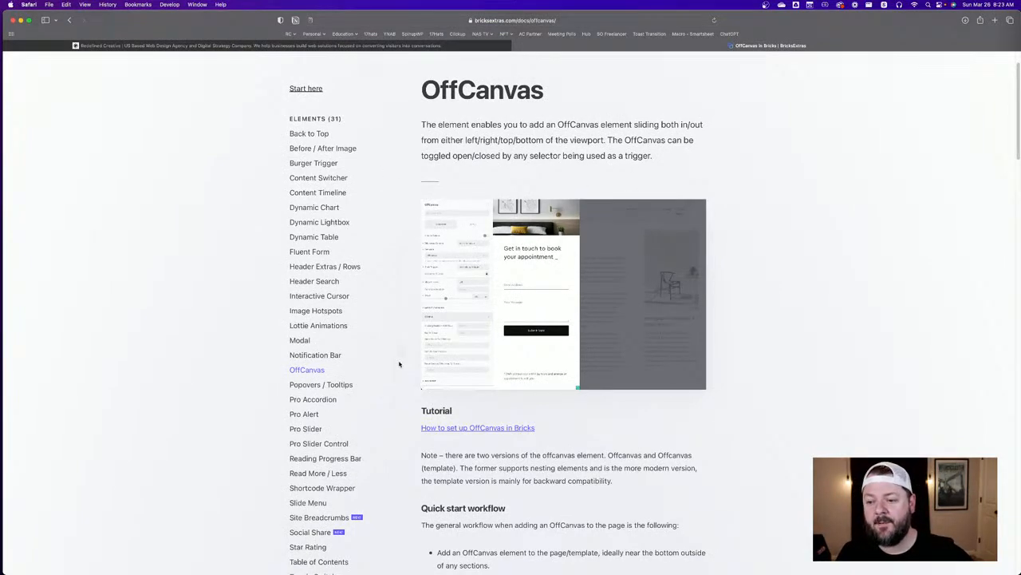
{"action": "scroll", "coordinate": [399, 364], "scroll_direction": "down", "scroll_amount": 2}
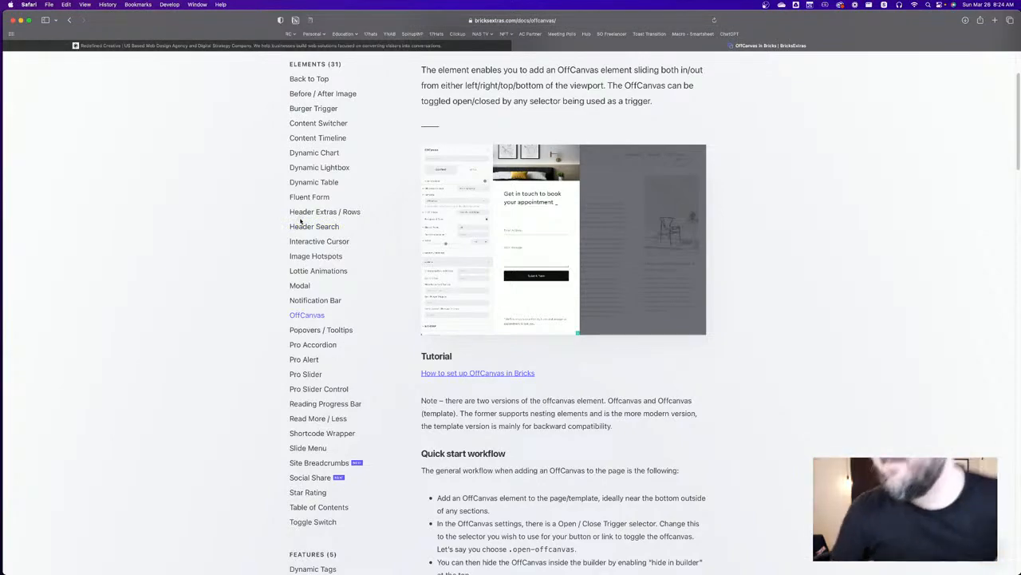
Read the Burger Trigger documentation, including its animation options and use cases, and try the animated burger demo
{"action": "left_click", "coordinate": [313, 93]}
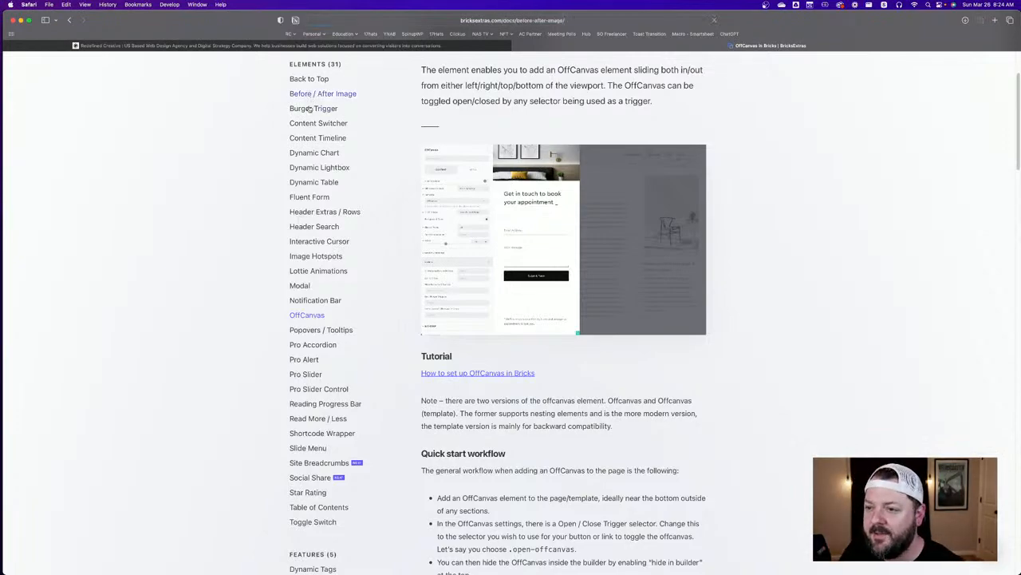
{"action": "left_click", "coordinate": [309, 218]}
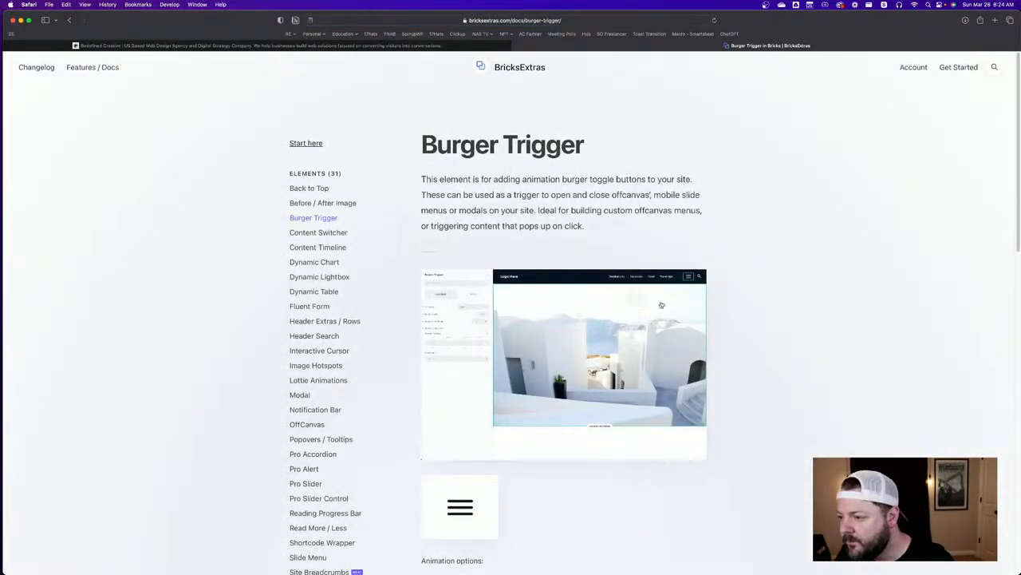
{"action": "scroll", "coordinate": [470, 511], "scroll_direction": "down", "scroll_amount": 5}
{"action": "left_click", "coordinate": [468, 423]}
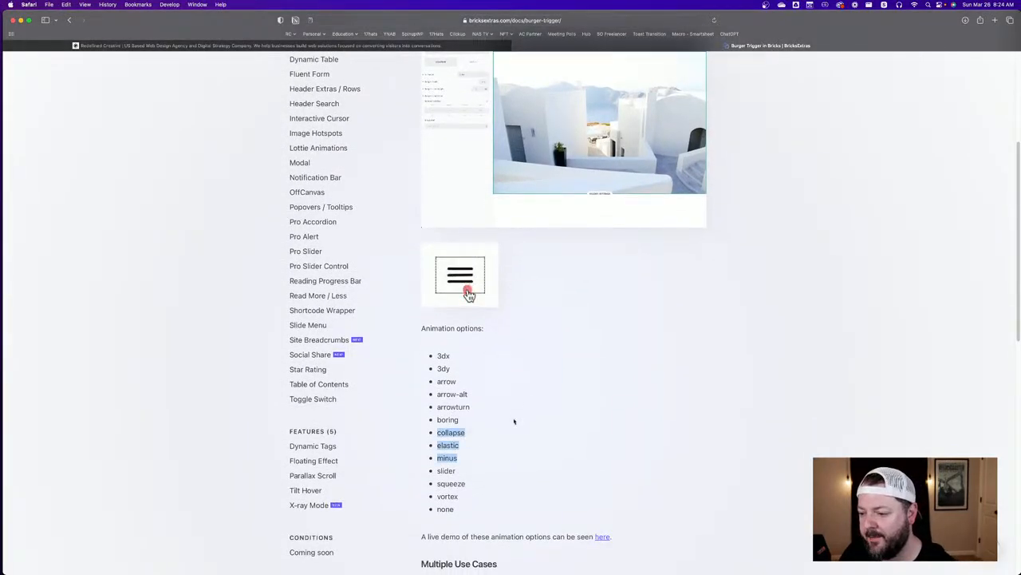
{"action": "scroll", "coordinate": [467, 372], "scroll_direction": "down", "scroll_amount": 3}
{"action": "scroll", "coordinate": [476, 361], "scroll_direction": "down", "scroll_amount": 3}
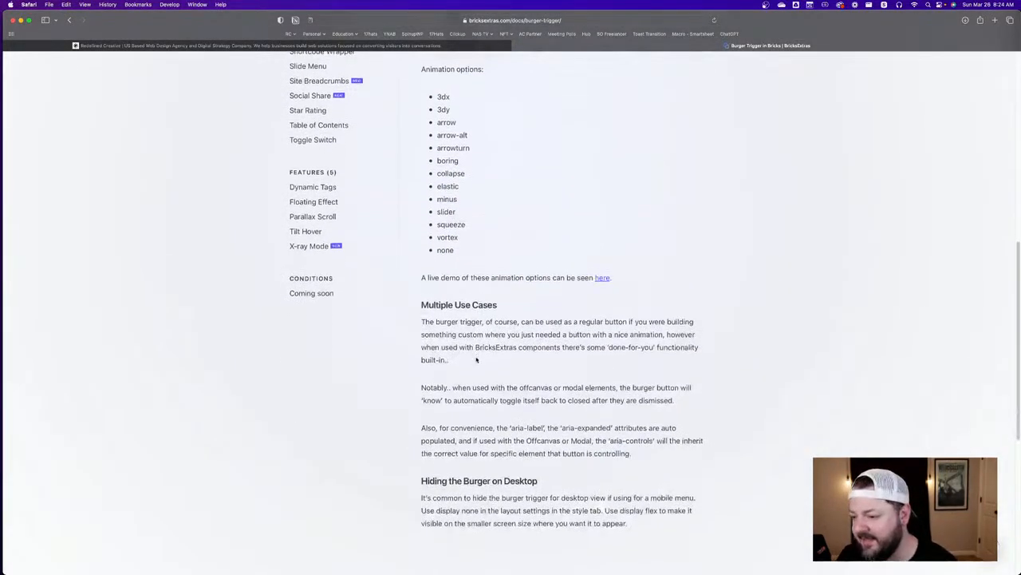
{"action": "scroll", "coordinate": [527, 353], "scroll_direction": "up", "scroll_amount": 7}
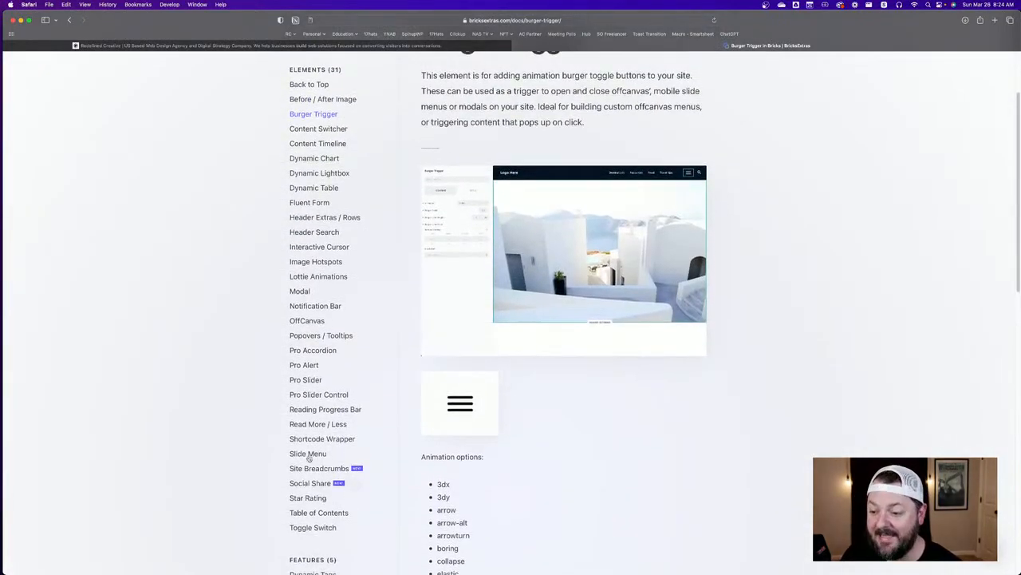
{"action": "scroll", "coordinate": [468, 439], "scroll_direction": "up", "scroll_amount": 2}
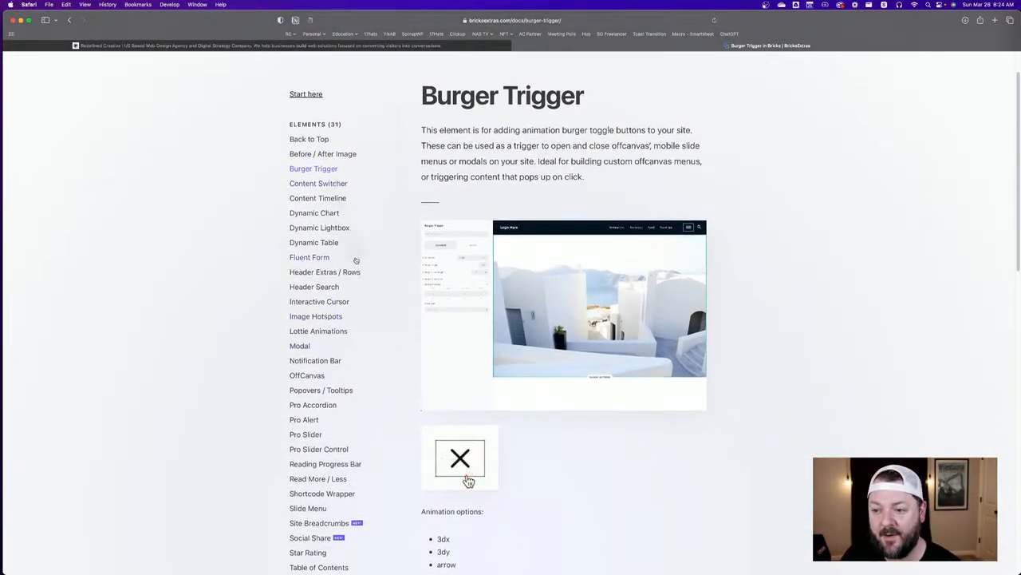
Look at the Dynamic Table documentation and open the Header Extras / Rows page
{"action": "left_click", "coordinate": [322, 247]}
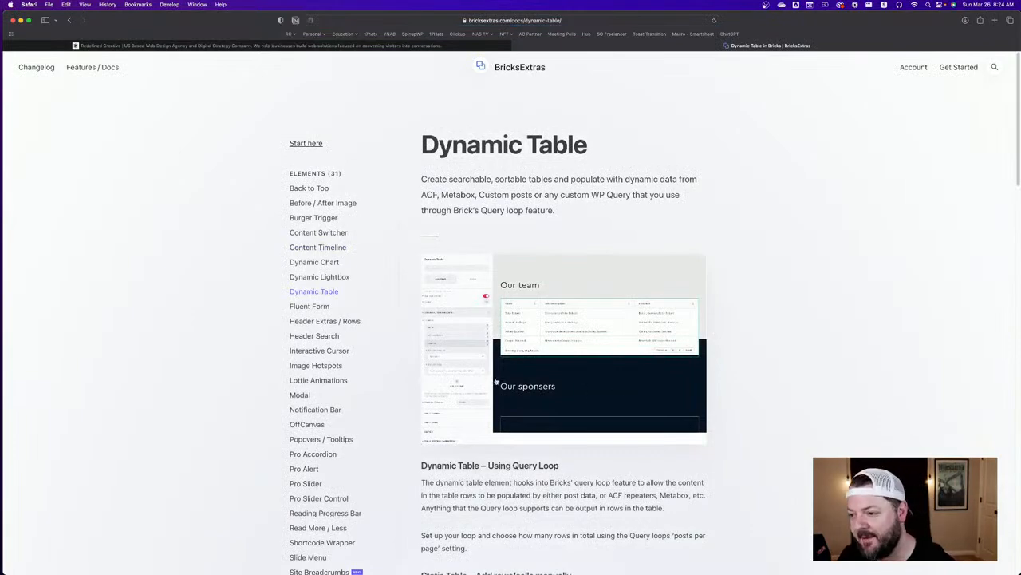
{"action": "scroll", "coordinate": [495, 382], "scroll_direction": "down", "scroll_amount": 2}
{"action": "left_click", "coordinate": [321, 267]}
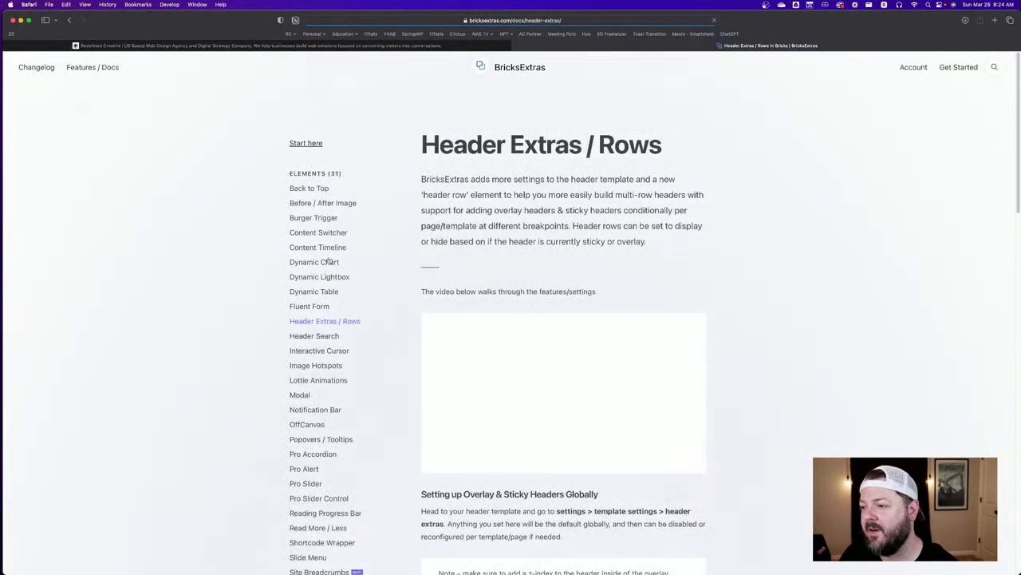